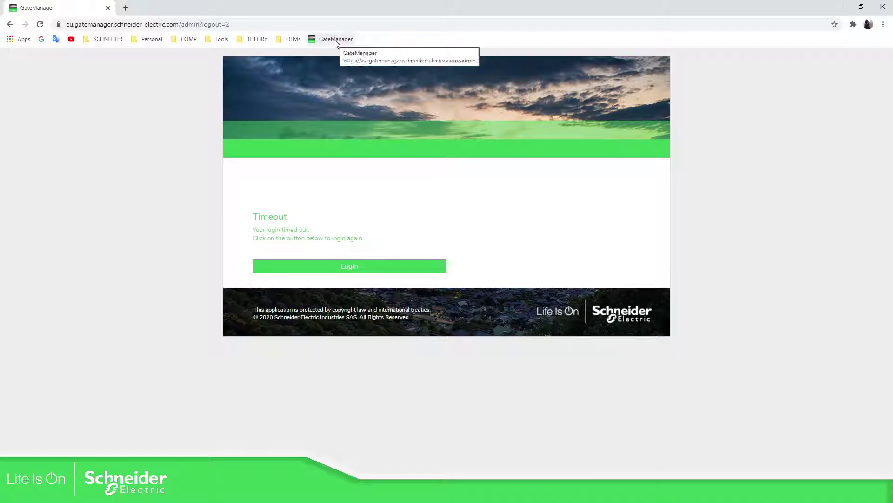
- Log back in to the GateManager admin portal with the .gmc certificate and its password
{"action": "left_click", "coordinate": [336, 40]}
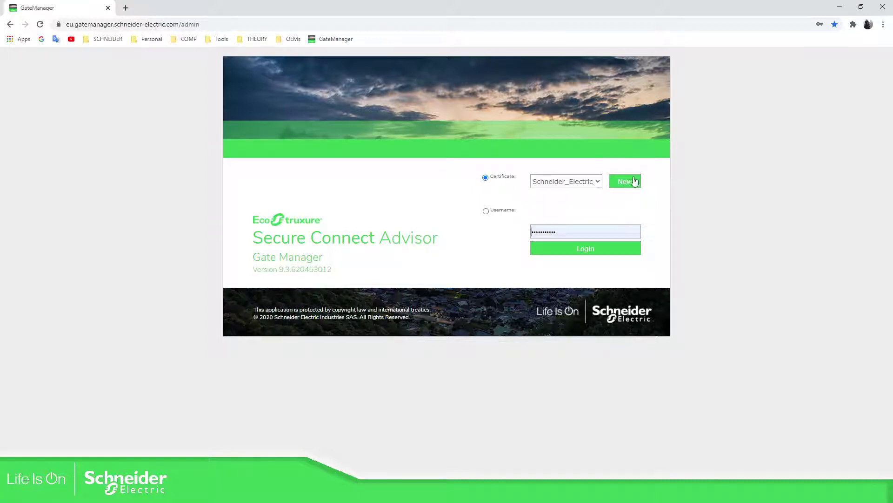
{"action": "left_click", "coordinate": [598, 182]}
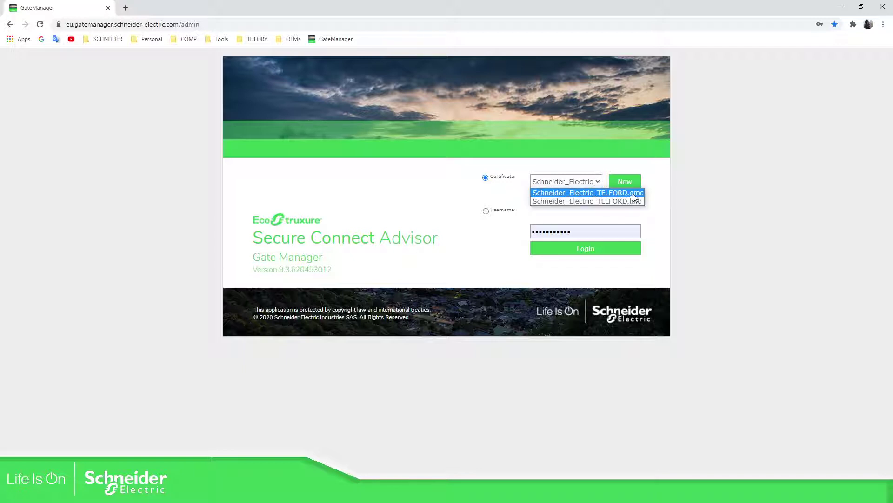
{"action": "left_click", "coordinate": [630, 192]}
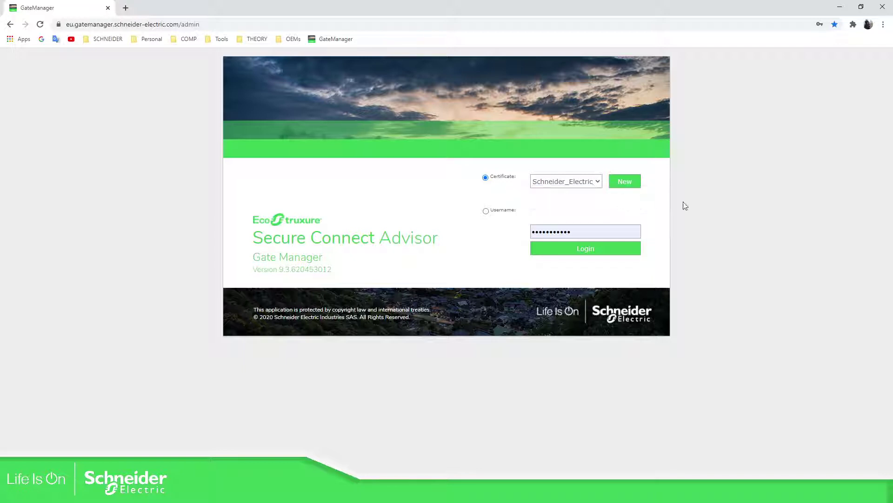
{"action": "double_click", "coordinate": [592, 233]}
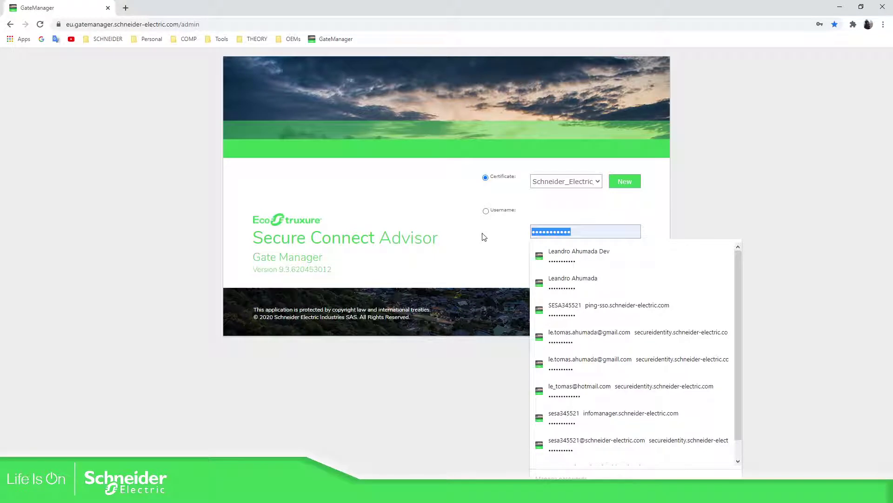
{"action": "type", "text": "••"}
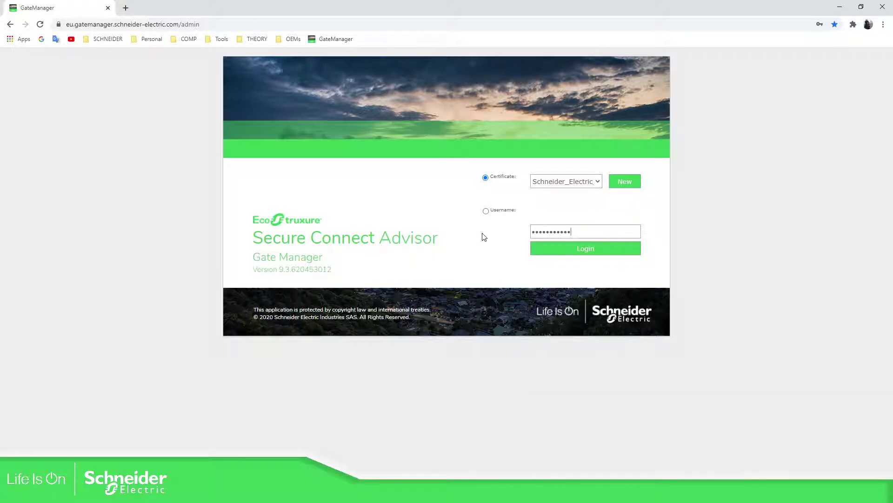
{"action": "left_click", "coordinate": [553, 249]}
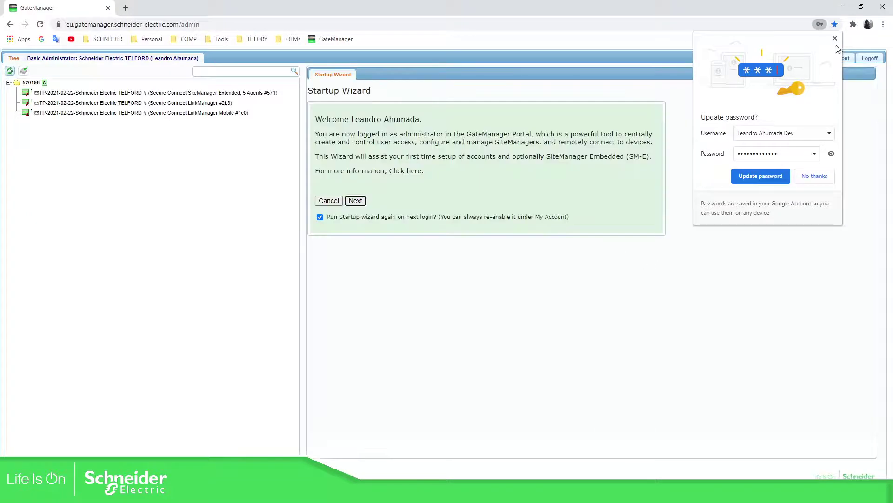
- Dismiss the browser's update-password popup and open the customer domain overview
{"action": "left_click", "coordinate": [835, 39]}
{"action": "left_click", "coordinate": [740, 263]}
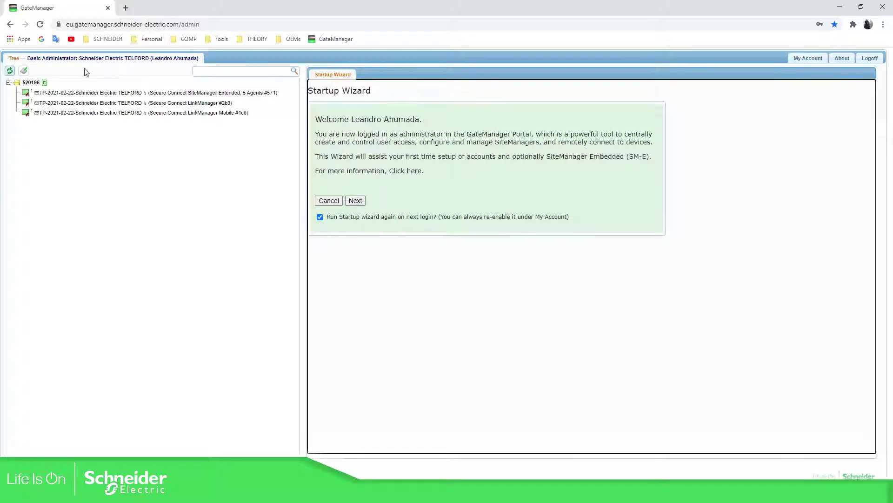
{"action": "left_click", "coordinate": [31, 82]}
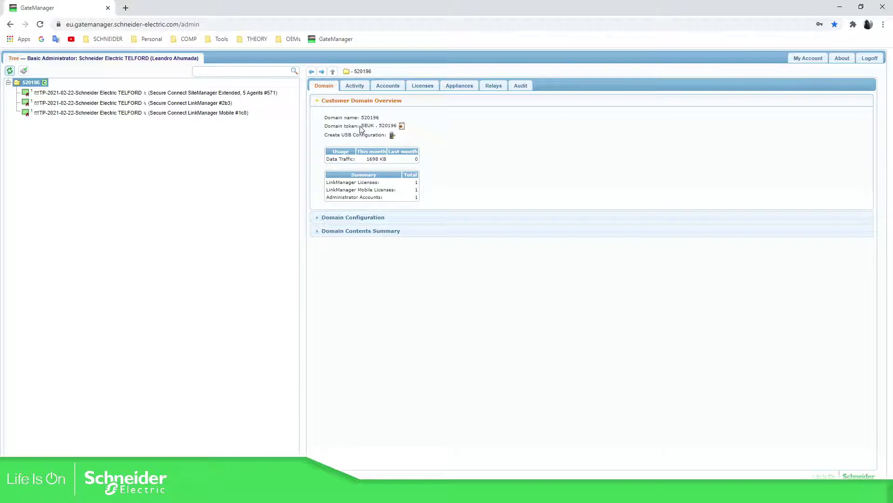
- Select the domain token text and switch to the PowerPoint slide show
{"action": "left_click_drag", "start_coordinate": [361, 127], "coordinate": [401, 126]}
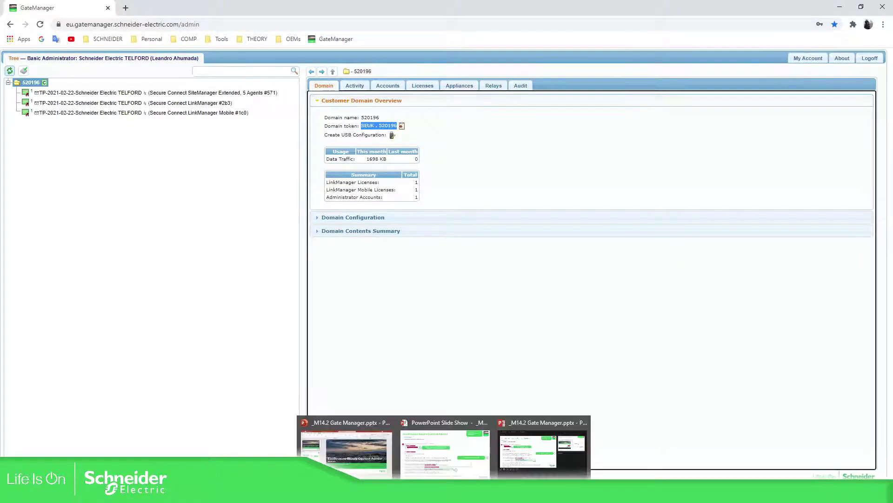
{"action": "mouse_move", "coordinate": [467, 493]}
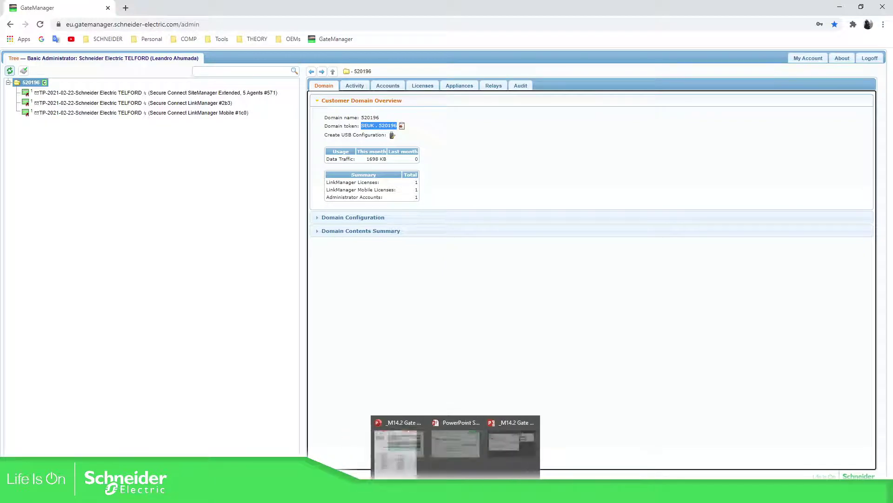
{"action": "left_click", "coordinate": [474, 466]}
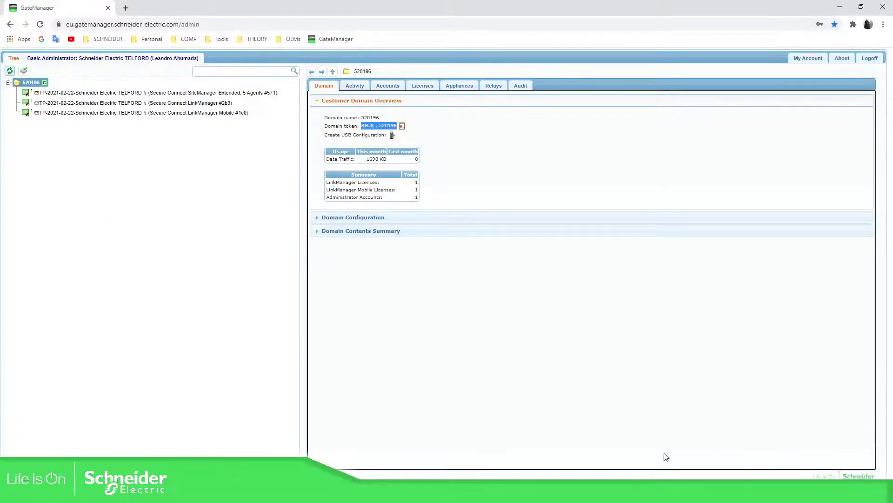
- Check the SiteManager Extended, LinkManager #2b3 and LinkManager Mobile #1c0 licenses, then reload the domain tree
{"action": "left_click", "coordinate": [114, 142]}
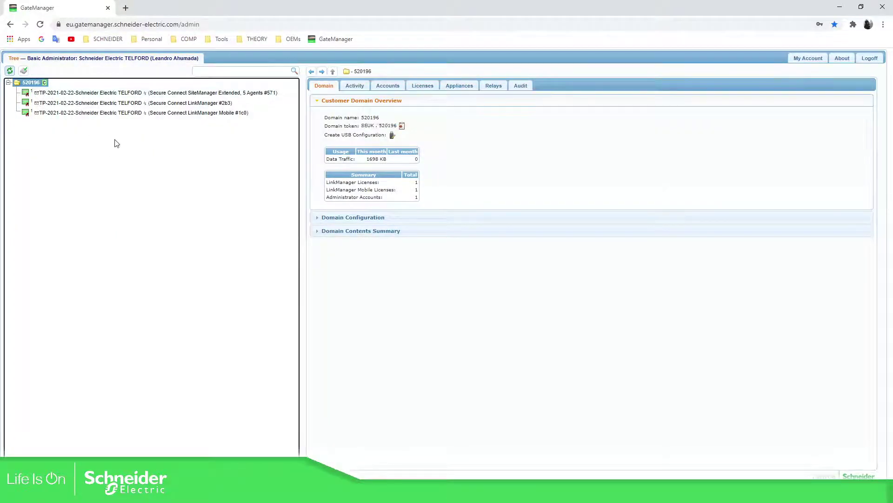
{"action": "left_click", "coordinate": [106, 94]}
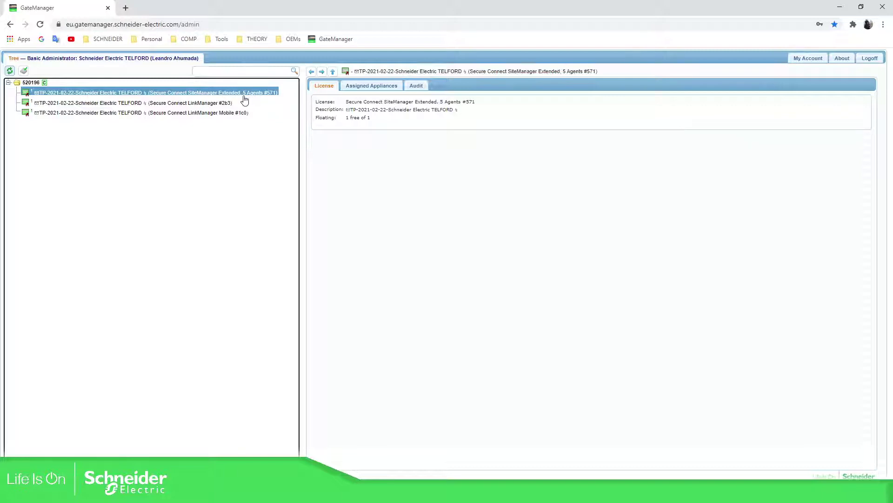
{"action": "left_click", "coordinate": [173, 103]}
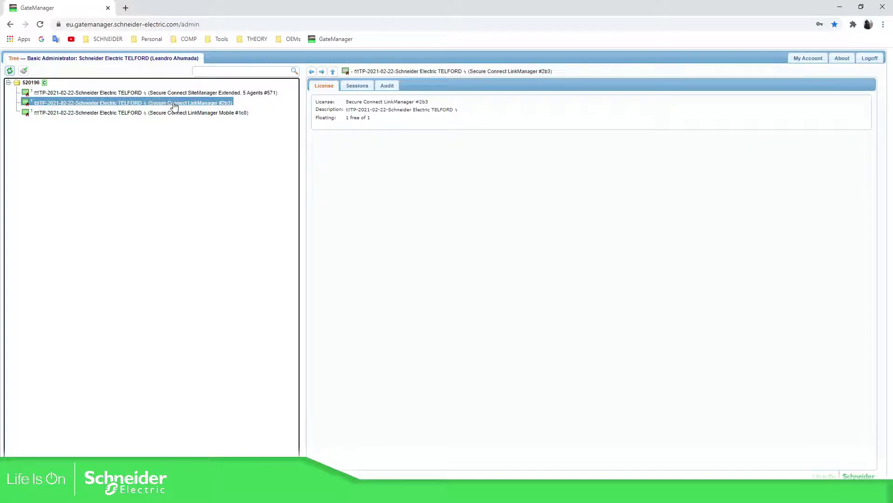
{"action": "left_click", "coordinate": [192, 115]}
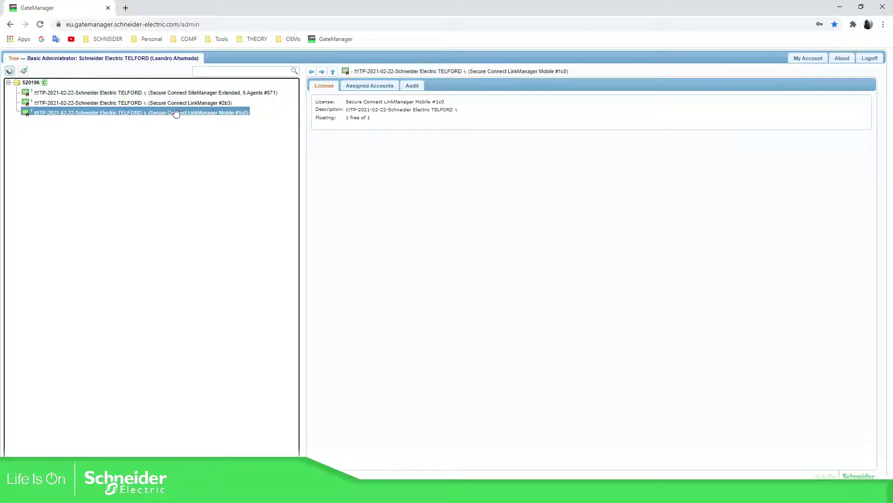
{"action": "left_click", "coordinate": [27, 82]}
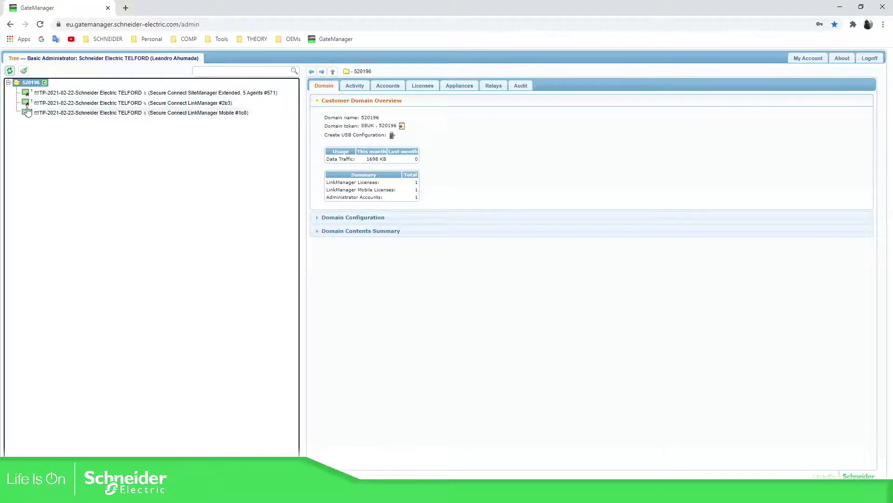
{"action": "left_click", "coordinate": [10, 72]}
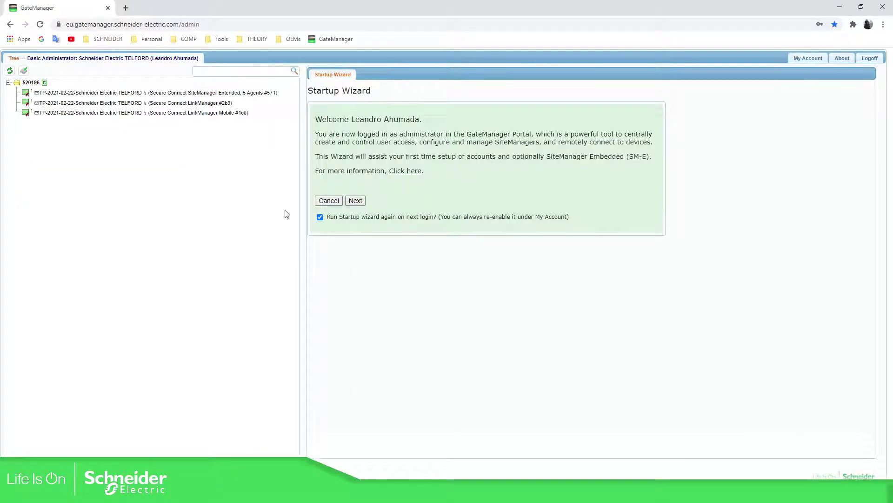
- Run through the Startup Wizard: create your LinkManager account, skip the Mobile account, and finish
{"action": "left_click", "coordinate": [359, 202]}
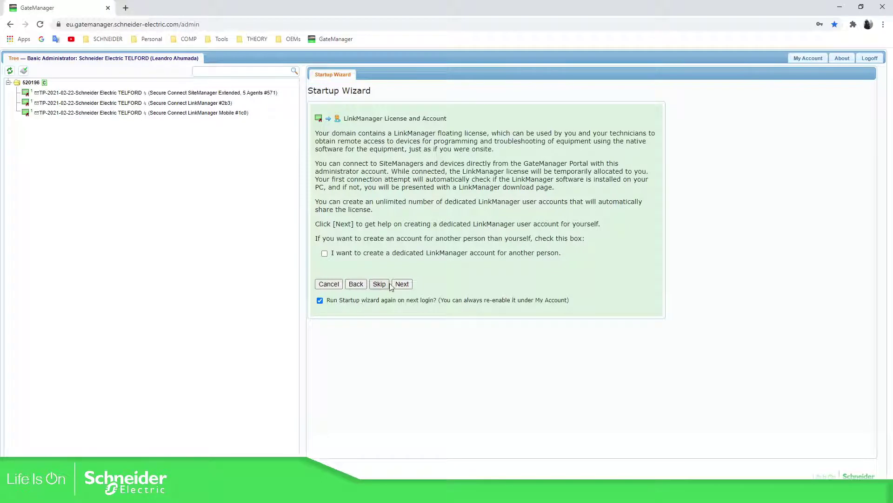
{"action": "left_click", "coordinate": [405, 286]}
{"action": "left_click", "coordinate": [402, 284]}
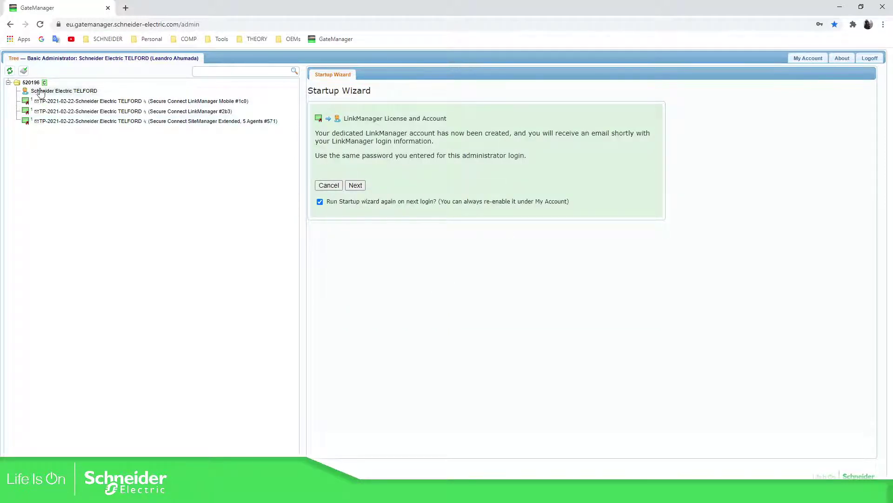
{"action": "left_click", "coordinate": [355, 186]}
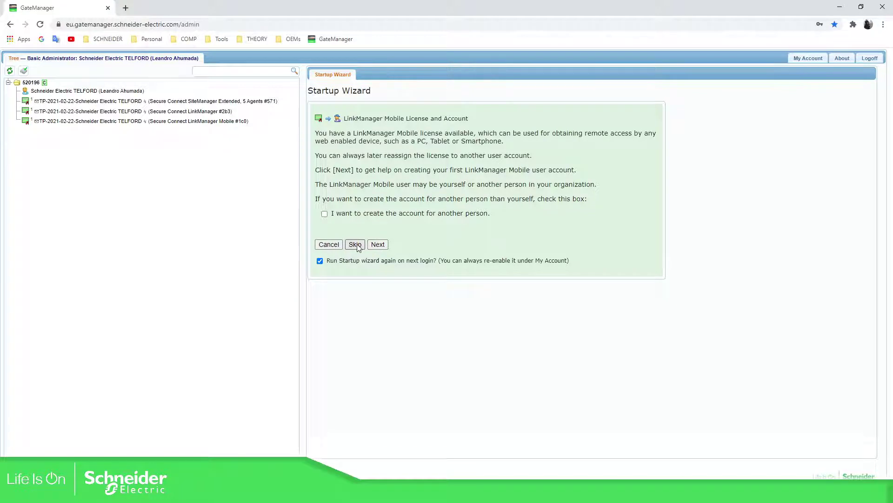
{"action": "left_click", "coordinate": [356, 245]}
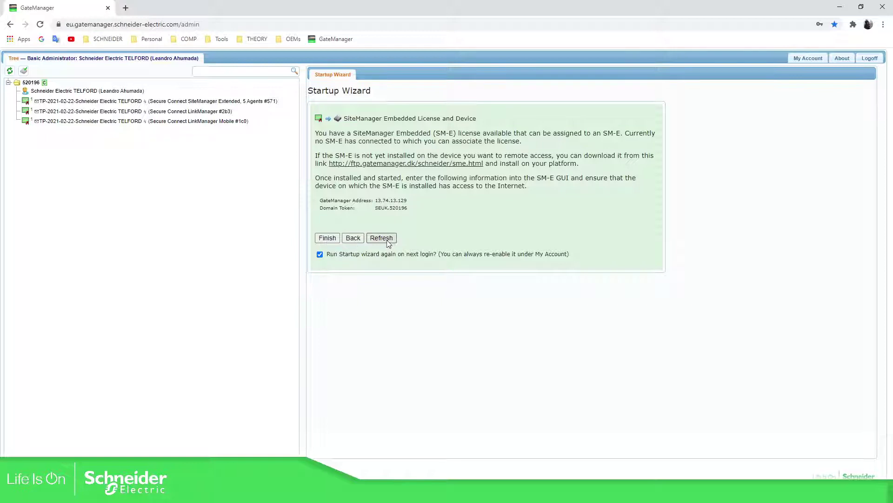
{"action": "left_click", "coordinate": [327, 238]}
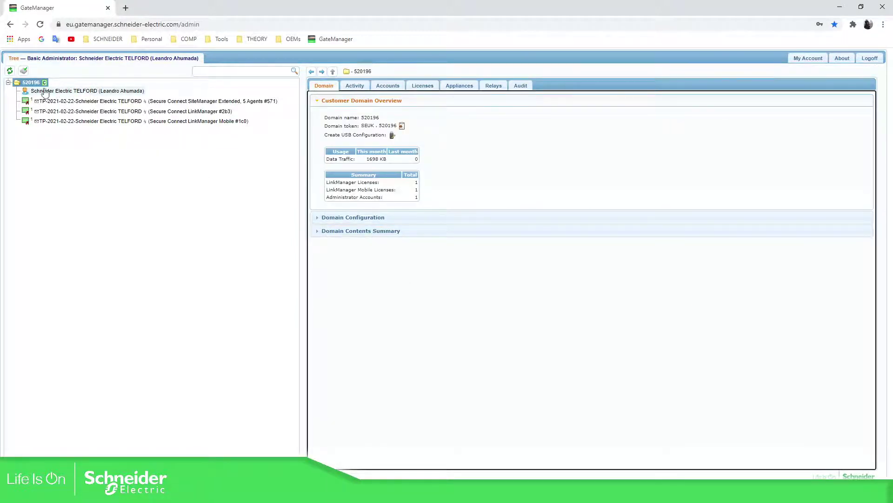
{"action": "left_click", "coordinate": [68, 92]}
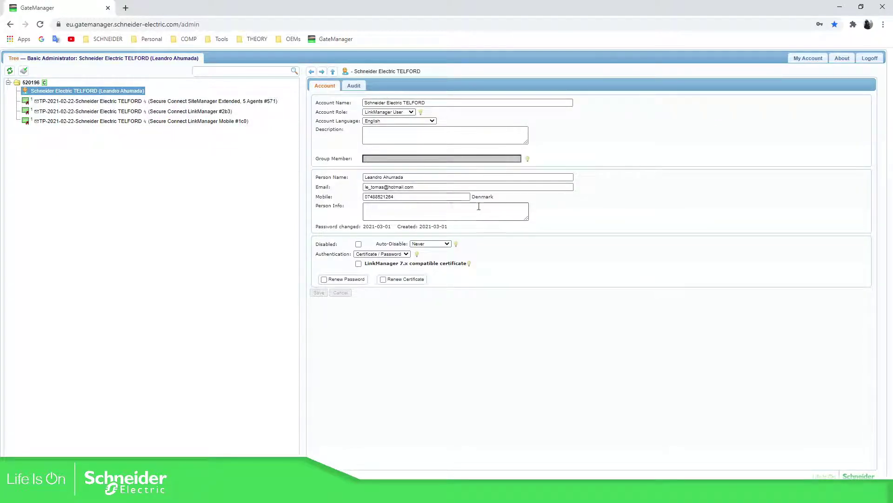
{"action": "left_click", "coordinate": [400, 344]}
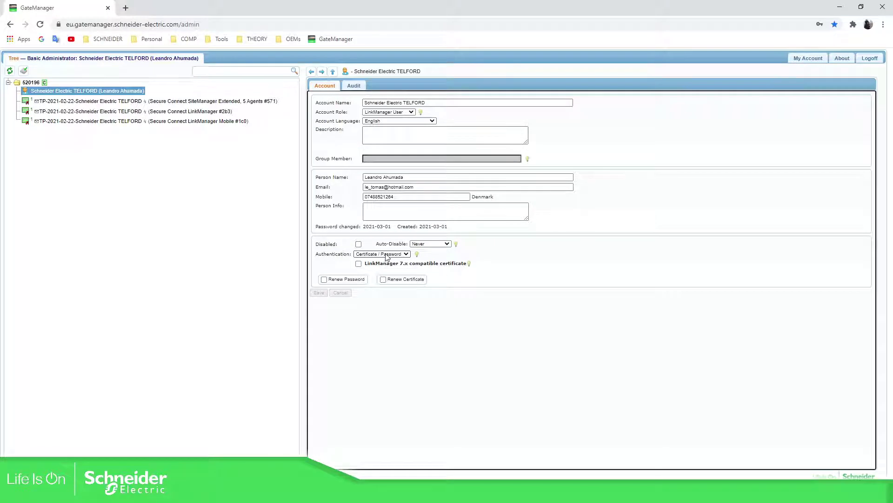
{"action": "left_click", "coordinate": [401, 255]}
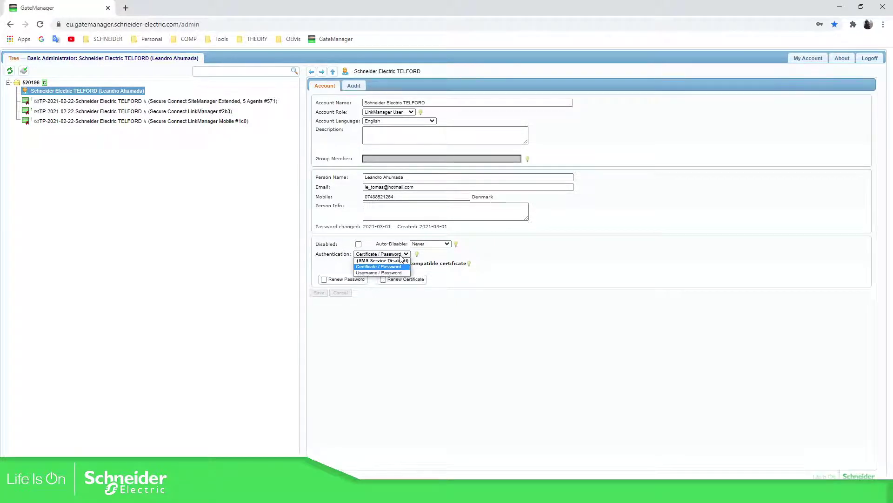
{"action": "left_click", "coordinate": [378, 273]}
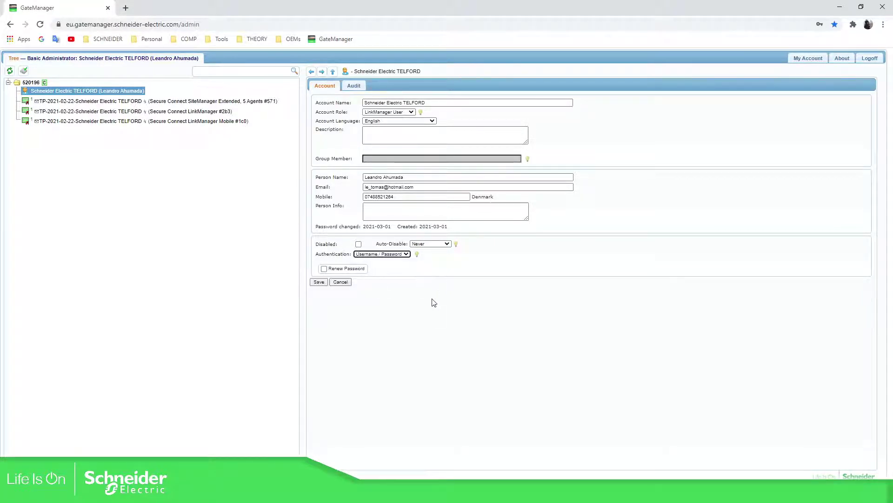
{"action": "left_click", "coordinate": [431, 302]}
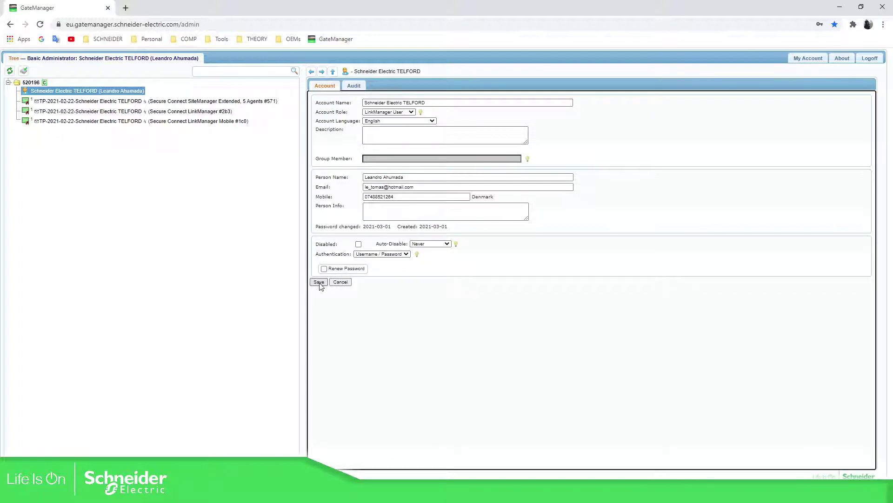
{"action": "left_click", "coordinate": [381, 254]}
{"action": "left_click", "coordinate": [379, 264]}
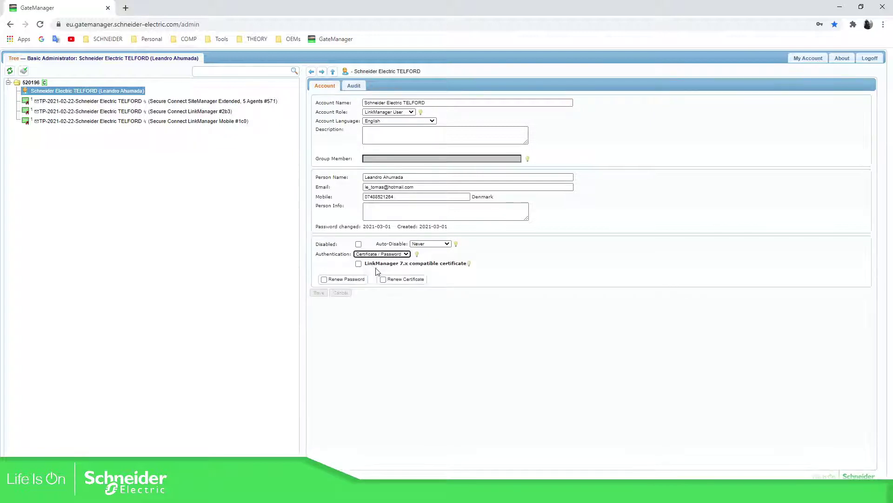
{"action": "left_click", "coordinate": [428, 318]}
{"action": "left_click", "coordinate": [205, 147]}
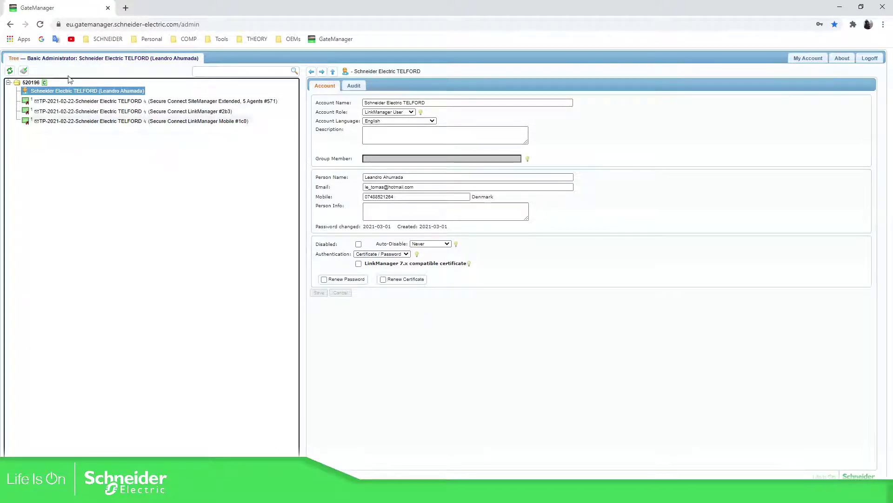
- Create a new account named SE LVL2 with the LinkManager User role
{"action": "right_click", "coordinate": [25, 89]}
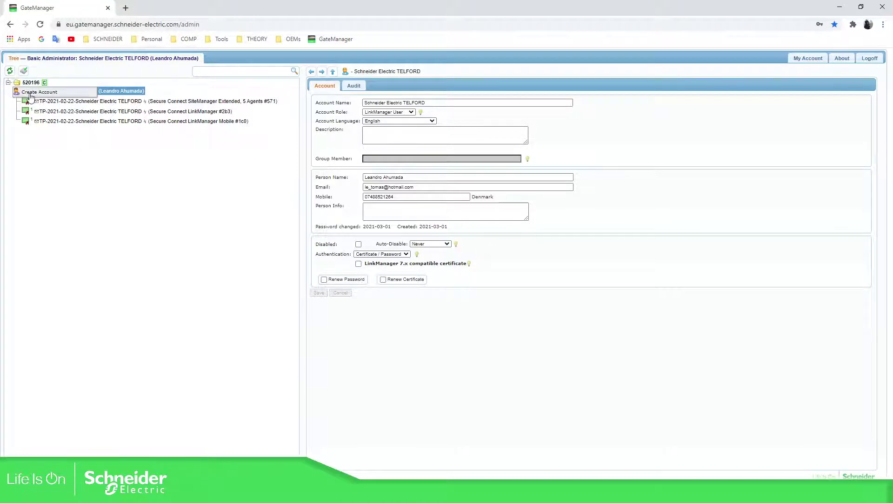
{"action": "left_click", "coordinate": [35, 96]}
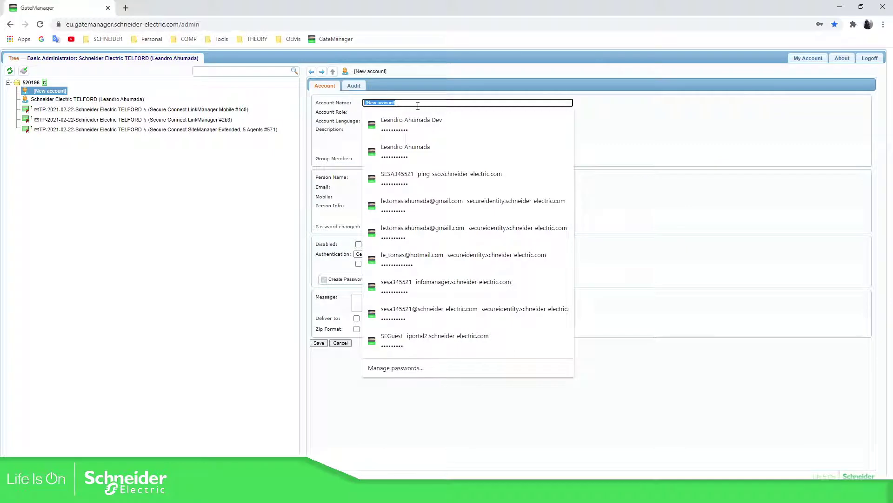
{"action": "type", "text": "SE LVL2"}
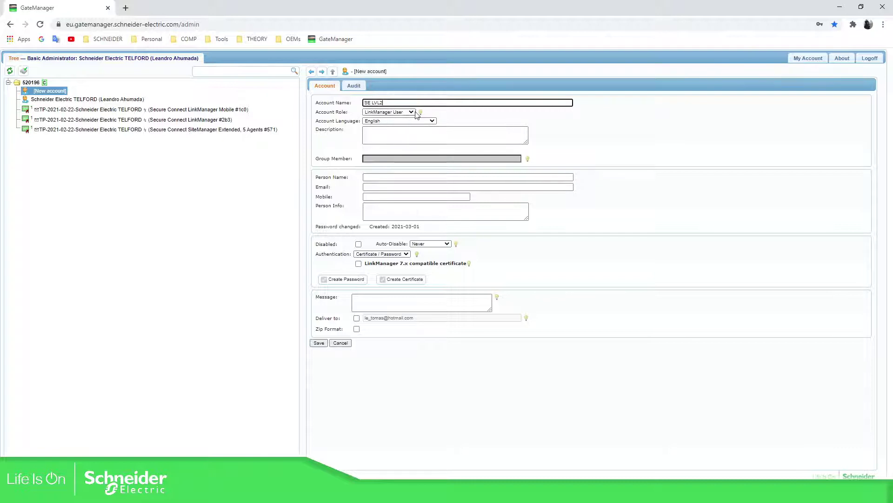
{"action": "left_click", "coordinate": [403, 112]}
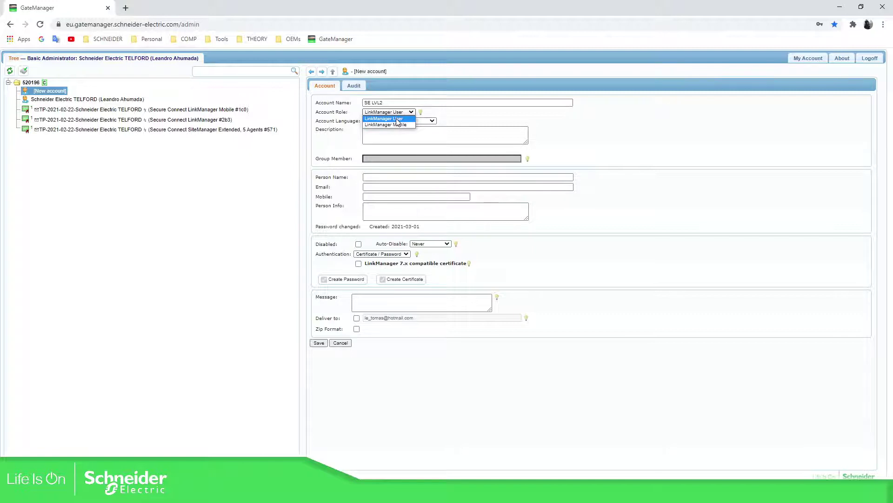
{"action": "left_click", "coordinate": [397, 120]}
{"action": "left_click", "coordinate": [411, 113]}
{"action": "left_click", "coordinate": [402, 115]}
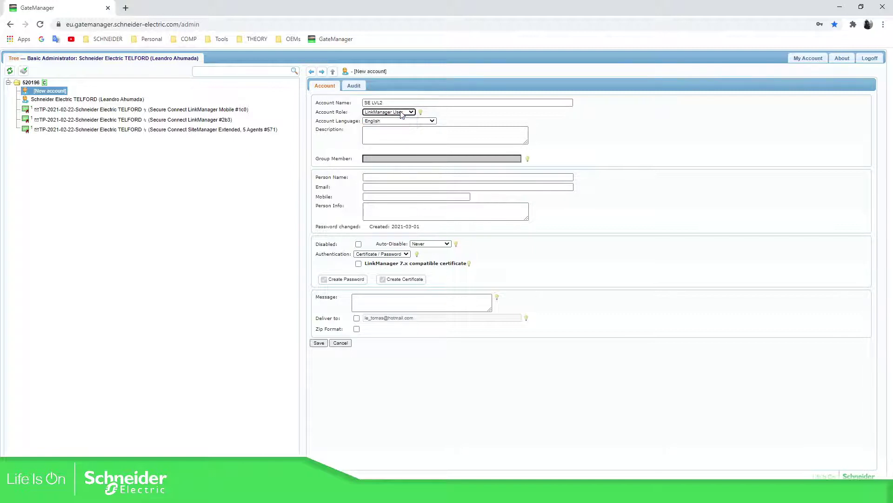
{"action": "left_click", "coordinate": [598, 119]}
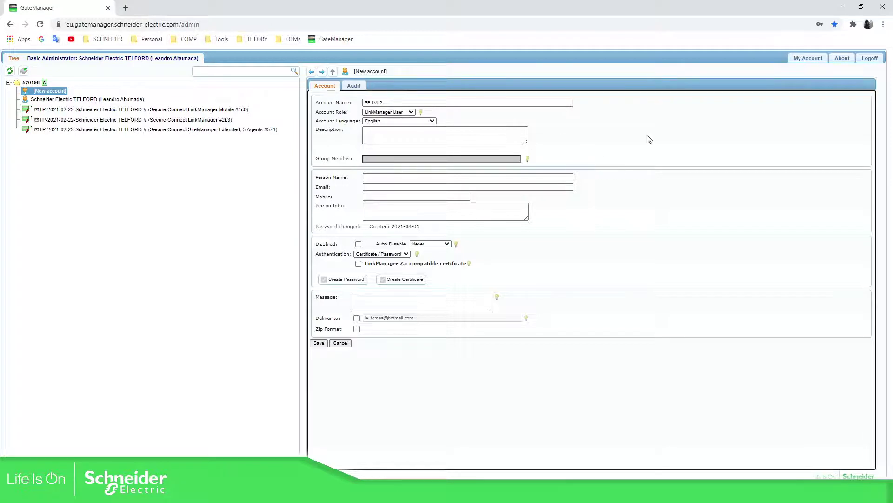
- Set the account's authentication to Username / Password
{"action": "left_click", "coordinate": [405, 255]}
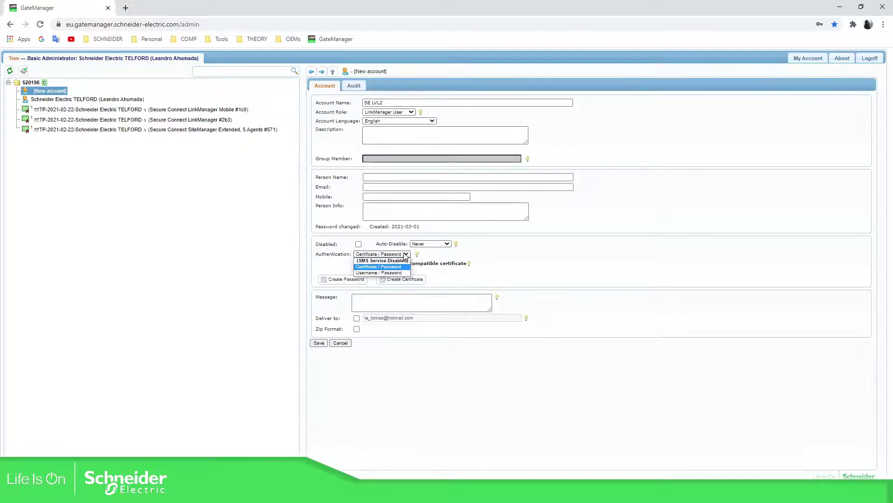
{"action": "left_click", "coordinate": [386, 272]}
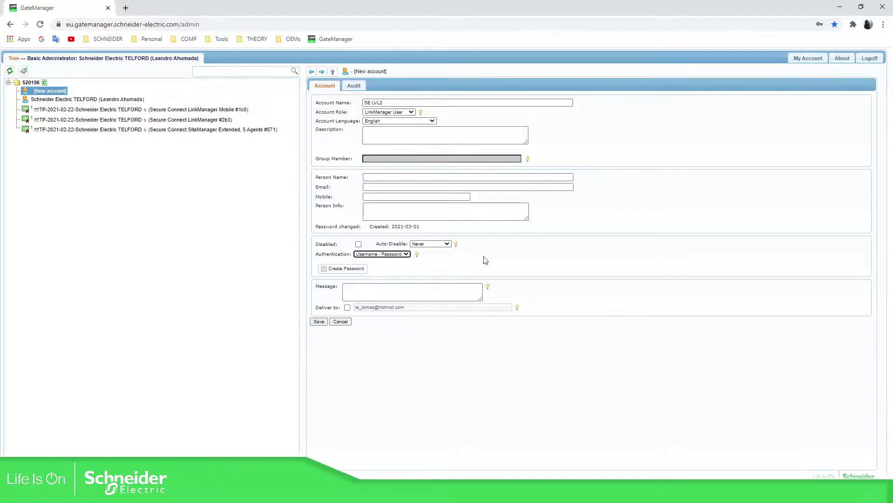
{"action": "left_click", "coordinate": [488, 260]}
{"action": "left_click", "coordinate": [407, 254]}
{"action": "left_click", "coordinate": [405, 255]}
- Enable password delivery by e-mail and enter the user's e-mail address, fixing the invalid-address warning
{"action": "left_click", "coordinate": [347, 307]}
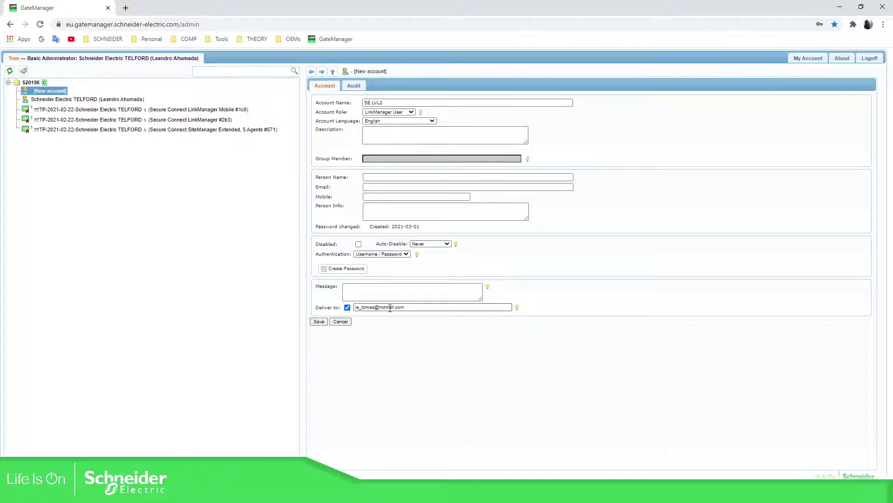
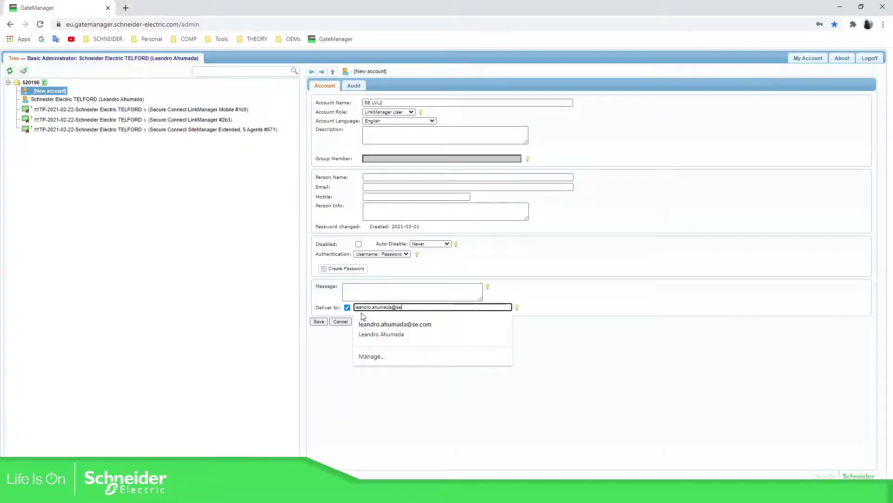
{"action": "left_click", "coordinate": [606, 294]}
{"action": "left_click", "coordinate": [362, 291]}
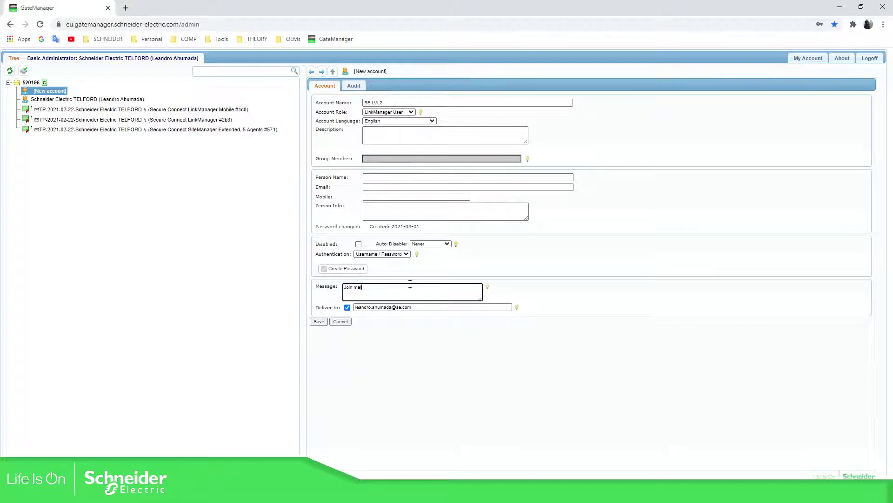
{"action": "left_click", "coordinate": [541, 348]}
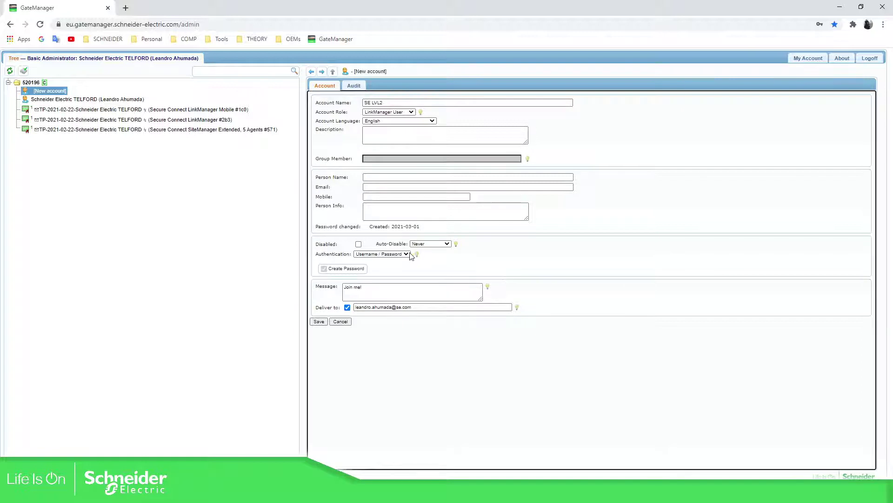
{"action": "left_click", "coordinate": [317, 323]}
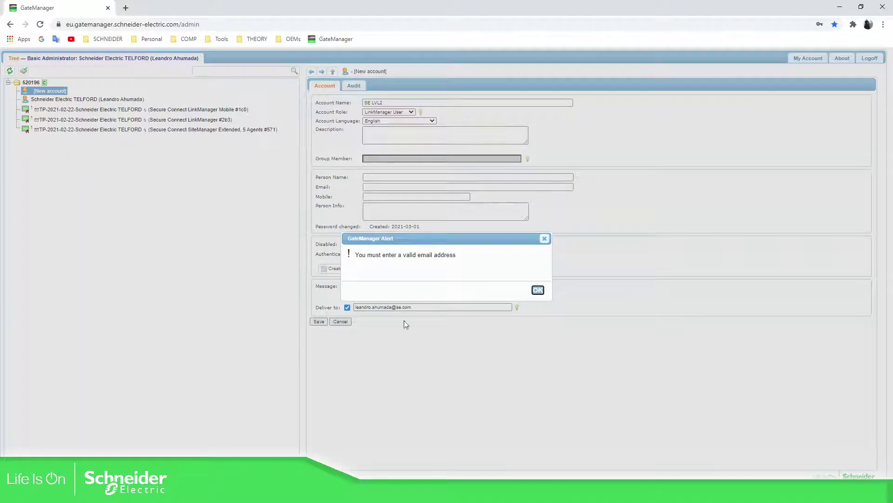
{"action": "left_click", "coordinate": [538, 290]}
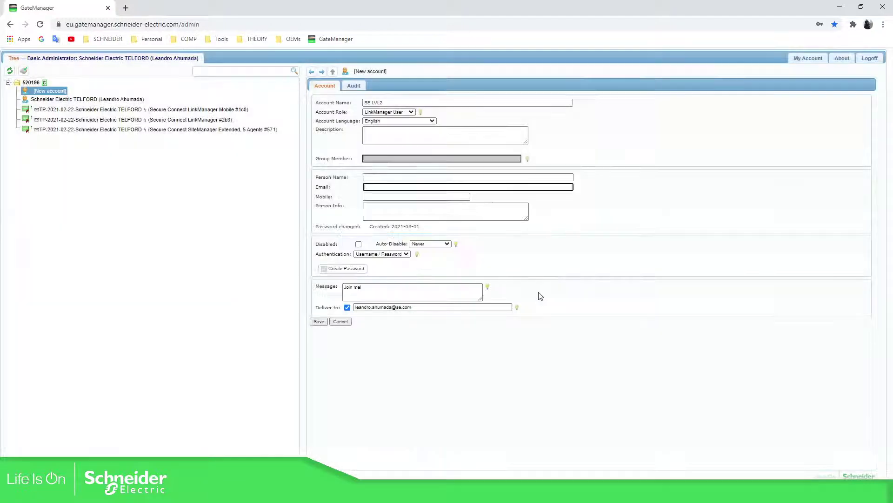
{"action": "left_click", "coordinate": [432, 306]}
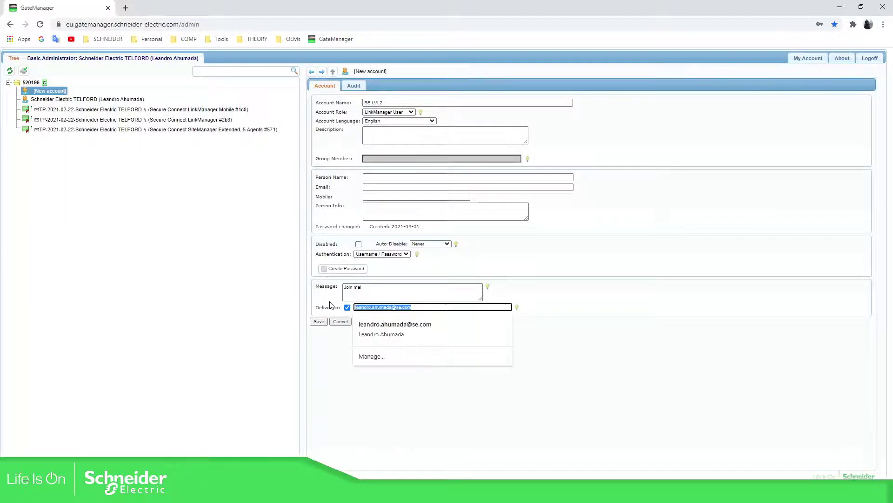
{"action": "left_click", "coordinate": [381, 187]}
- Fill in the person's name and 'Technical Support lvl2 UK' info, then save the account
{"action": "left_click", "coordinate": [381, 176]}
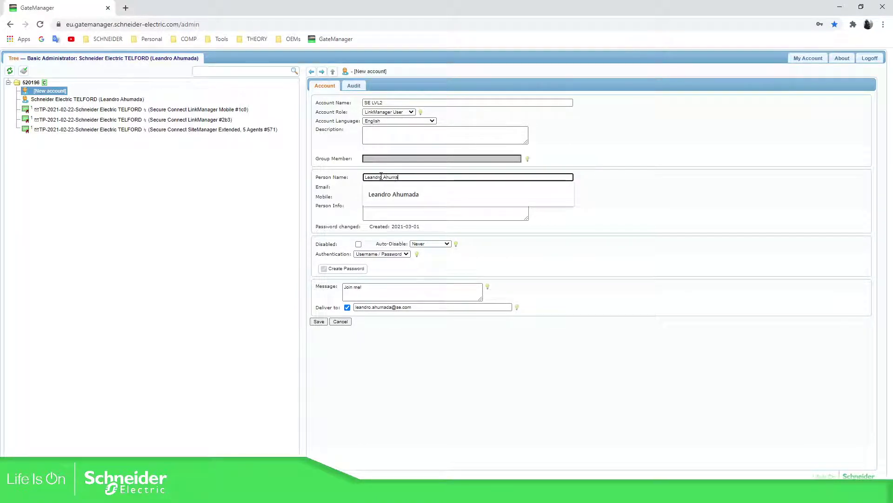
{"action": "left_click", "coordinate": [394, 194]}
{"action": "left_click", "coordinate": [394, 209]}
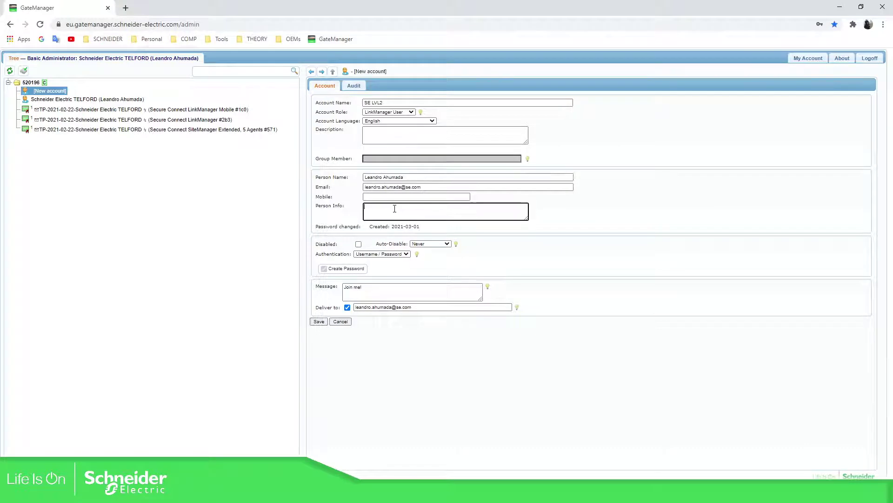
{"action": "type", "text": "Technical Support lvl2 UK"}
{"action": "left_click", "coordinate": [401, 410]}
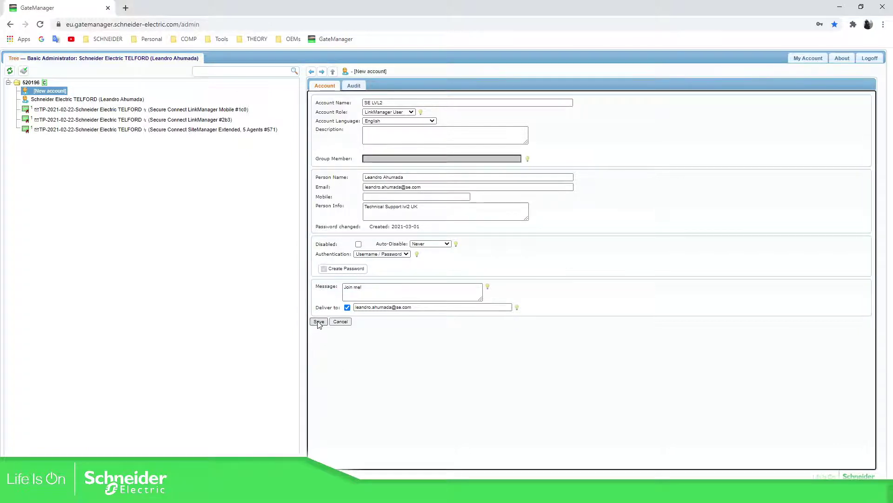
{"action": "left_click", "coordinate": [319, 322]}
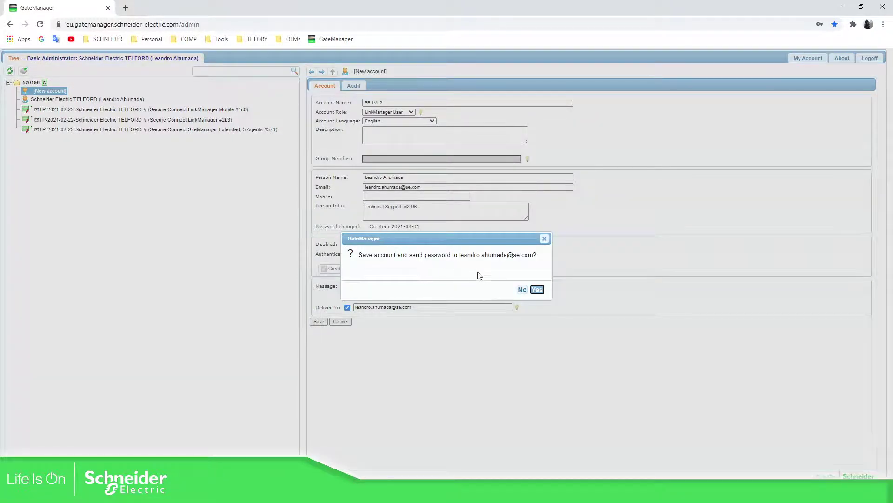
- Confirm saving SE LVL2 and e-mailing its password
{"action": "left_click", "coordinate": [538, 290]}
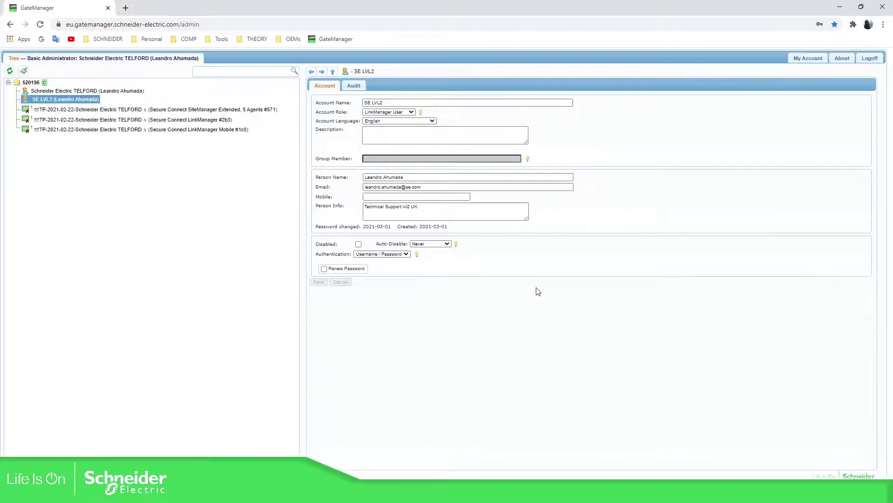
{"action": "left_click", "coordinate": [116, 191]}
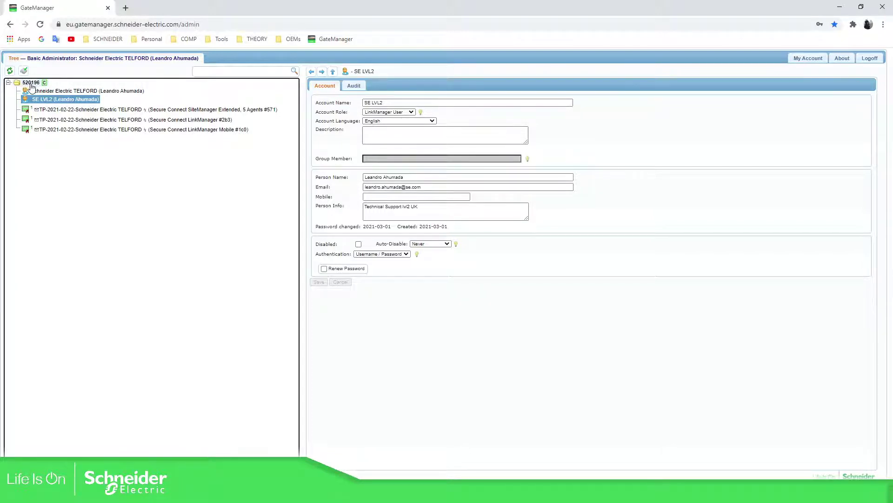
- Show the overview of domain 520196, closing its context menu without creating an account
{"action": "left_click", "coordinate": [31, 84]}
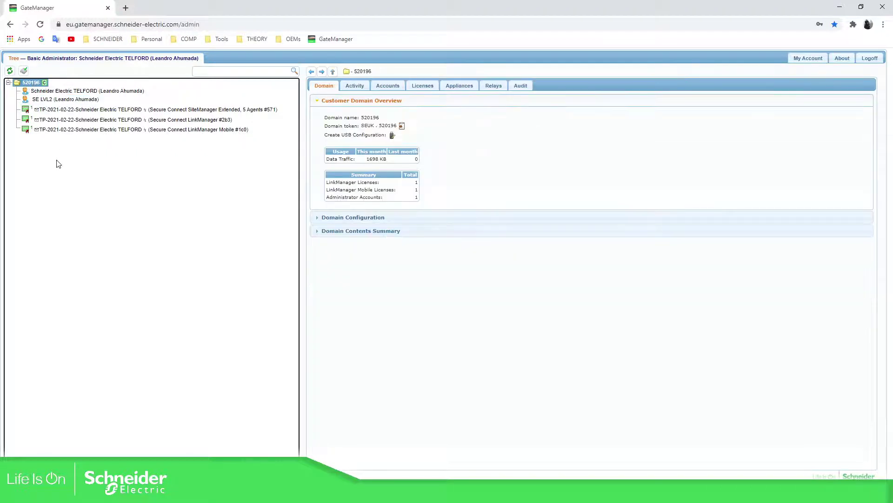
{"action": "right_click", "coordinate": [32, 83]}
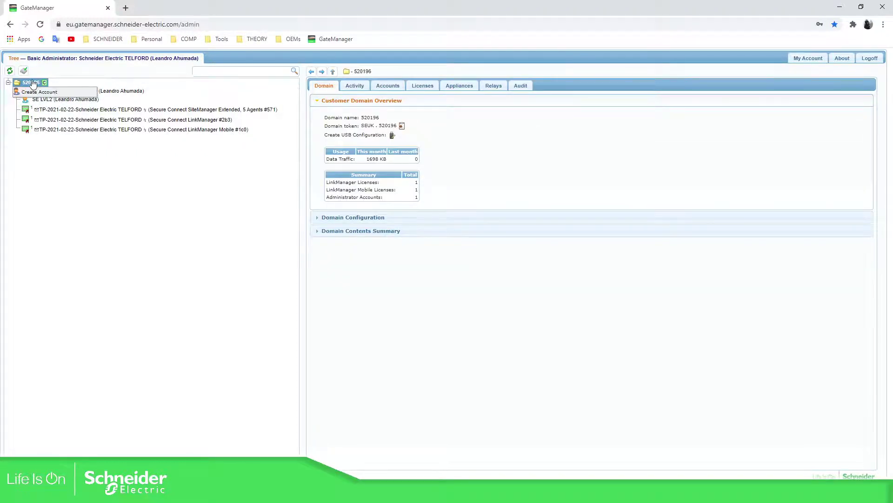
{"action": "left_click", "coordinate": [73, 162]}
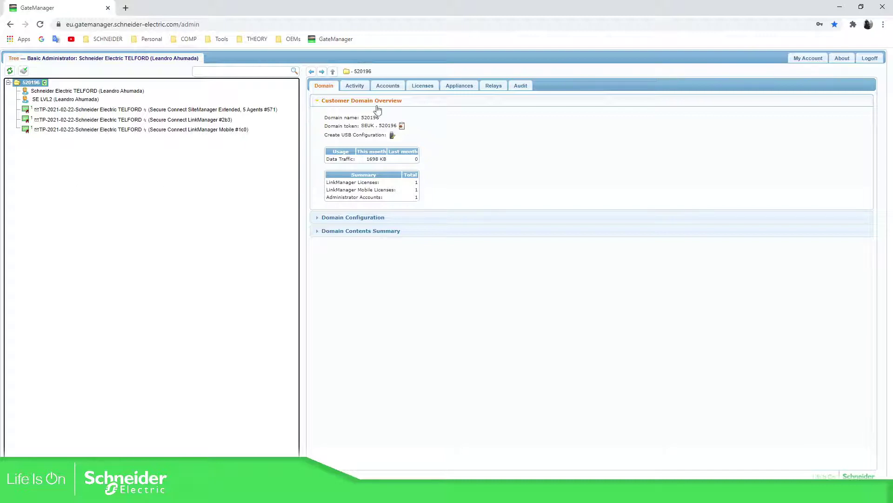
- Return to the PowerPoint slide show and advance to the password and Terms of Use slide
{"action": "mouse_move", "coordinate": [444, 493]}
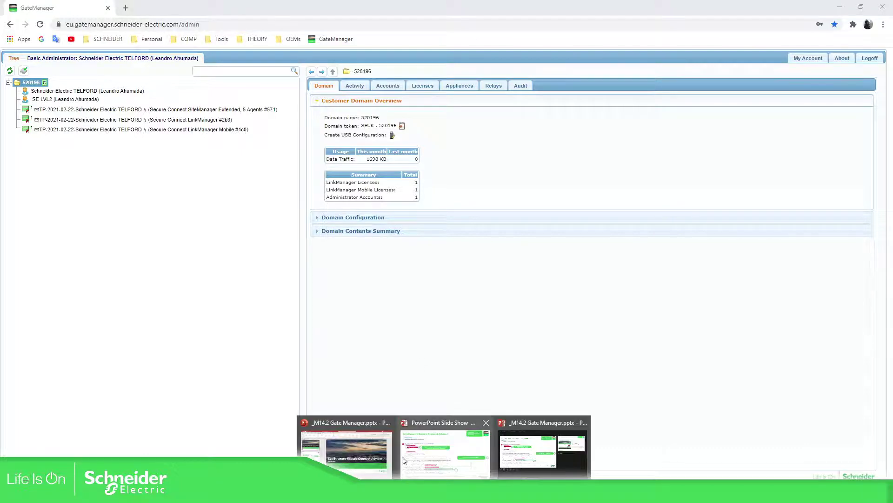
{"action": "mouse_move", "coordinate": [392, 456]}
{"action": "left_click", "coordinate": [426, 453]}
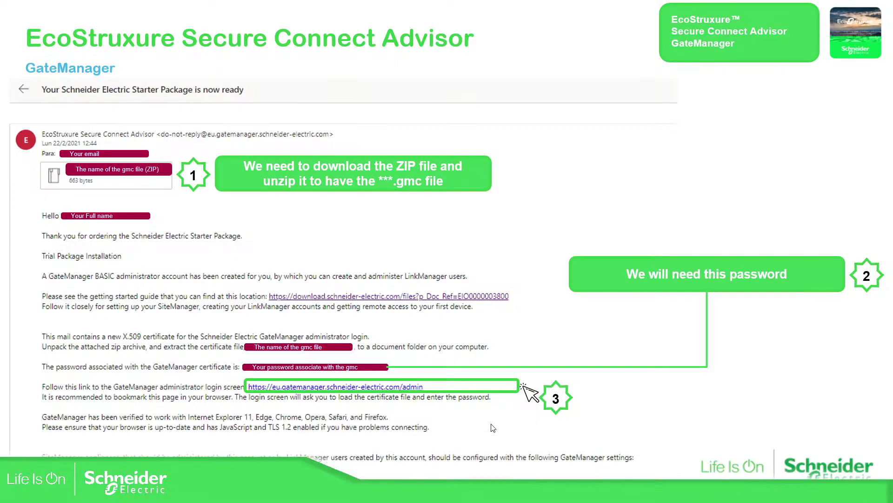
{"action": "left_click", "coordinate": [679, 324]}
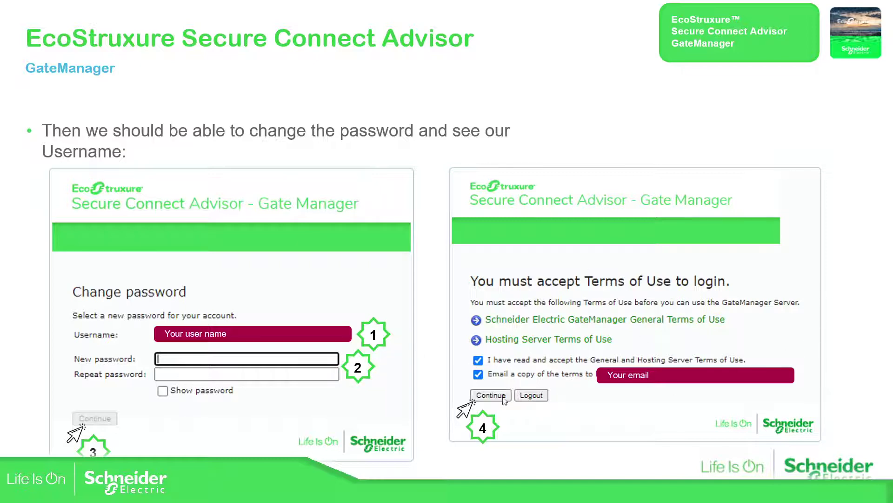
- Advance the build on the current slide
{"action": "left_click", "coordinate": [744, 302]}
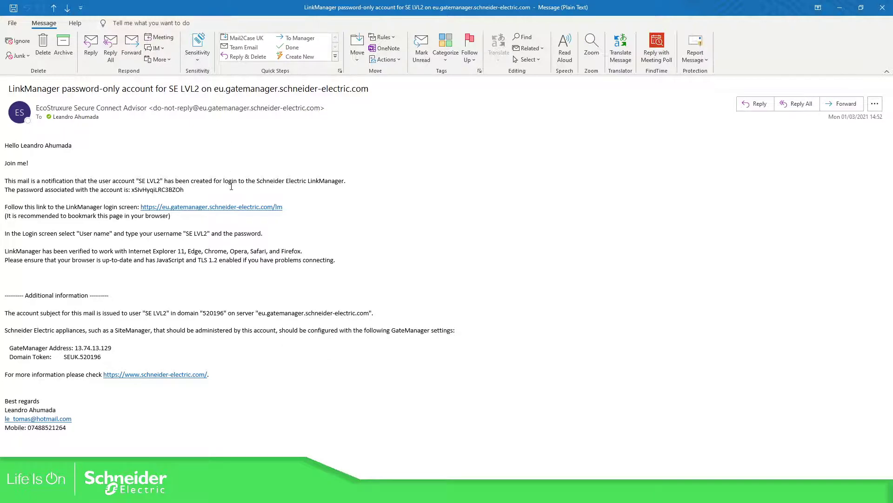
- Open the LinkManager login page from the e-mail link and select the account name SE LVL2
{"action": "left_click", "coordinate": [238, 209], "text": "ctrl"}
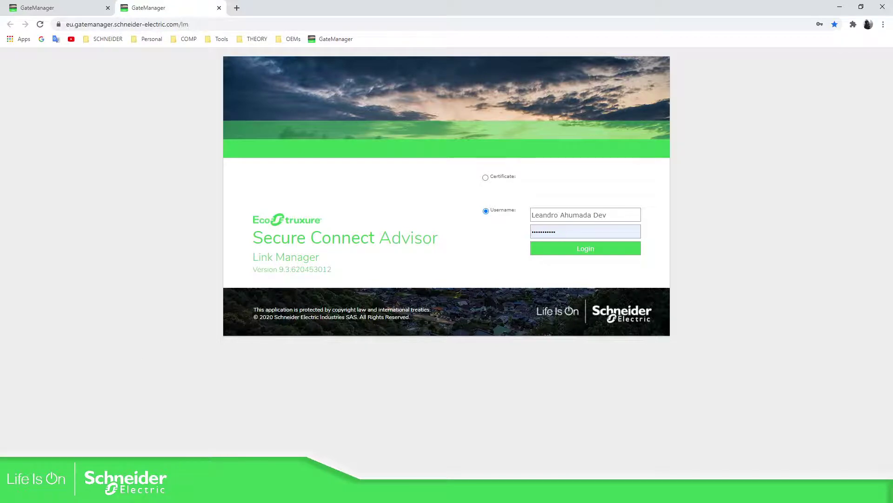
{"action": "left_click", "coordinate": [156, 452]}
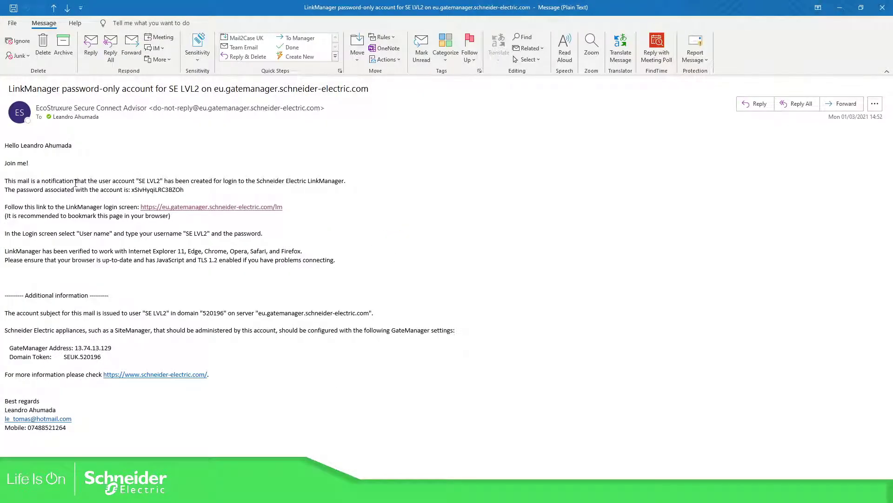
{"action": "left_click_drag", "start_coordinate": [138, 182], "coordinate": [161, 182]}
- Log in to LinkManager as SE LVL2 with the password pasted from the e-mail
{"action": "double_click", "coordinate": [649, 12]}
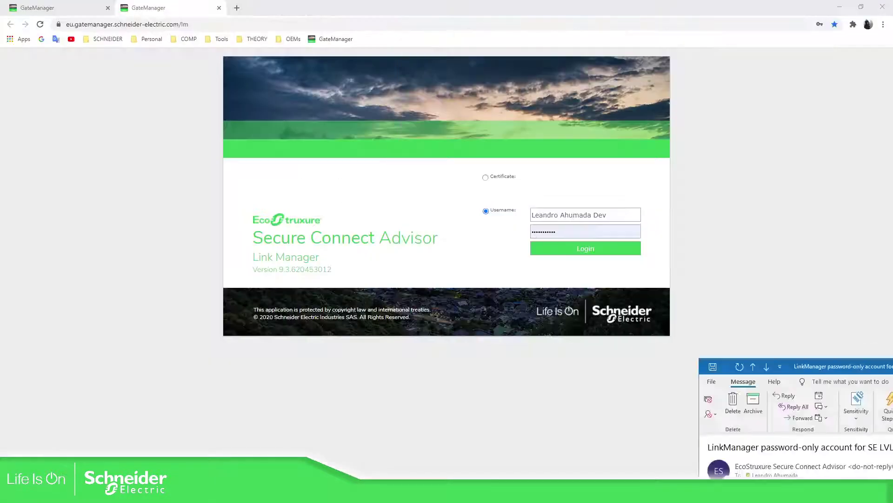
{"action": "key", "text": "alt+Tab"}
{"action": "left_click", "coordinate": [547, 214]}
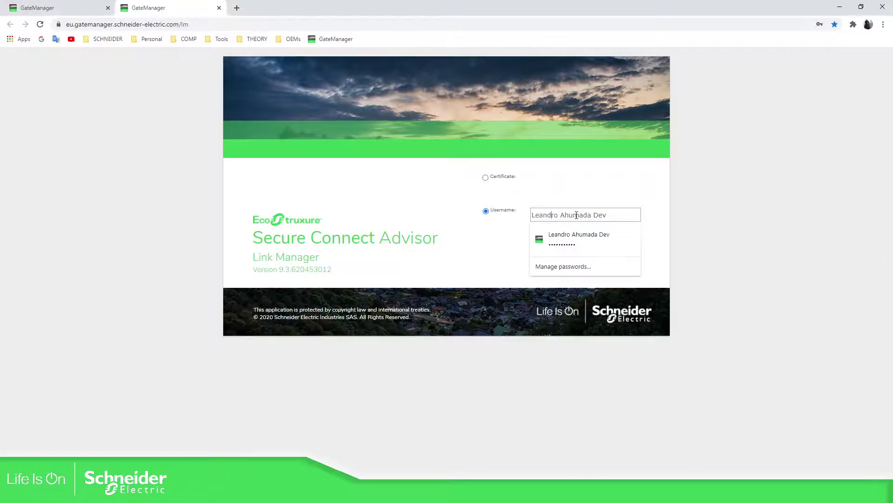
{"action": "left_click_drag", "start_coordinate": [627, 216], "coordinate": [502, 214]}
{"action": "type", "text": "SE LVL2"}
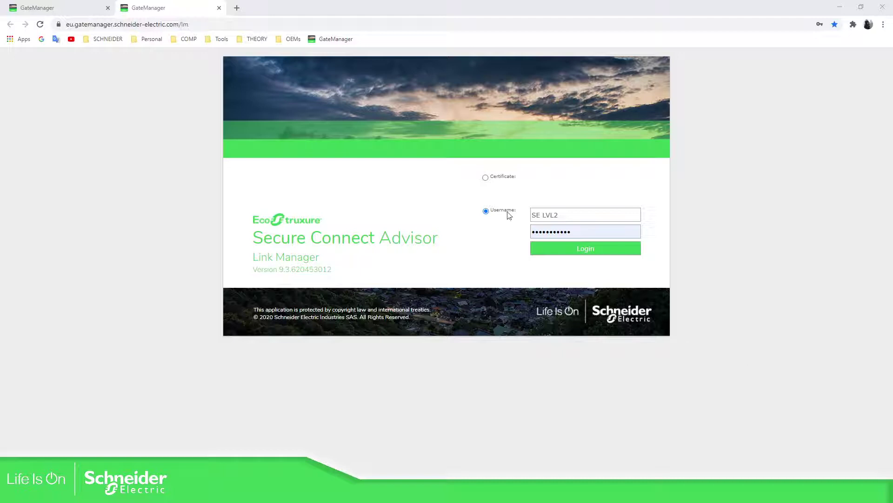
{"action": "left_click", "coordinate": [581, 232]}
{"action": "key", "text": "ctrl+a"}
{"action": "key", "text": "ctrl+v"}
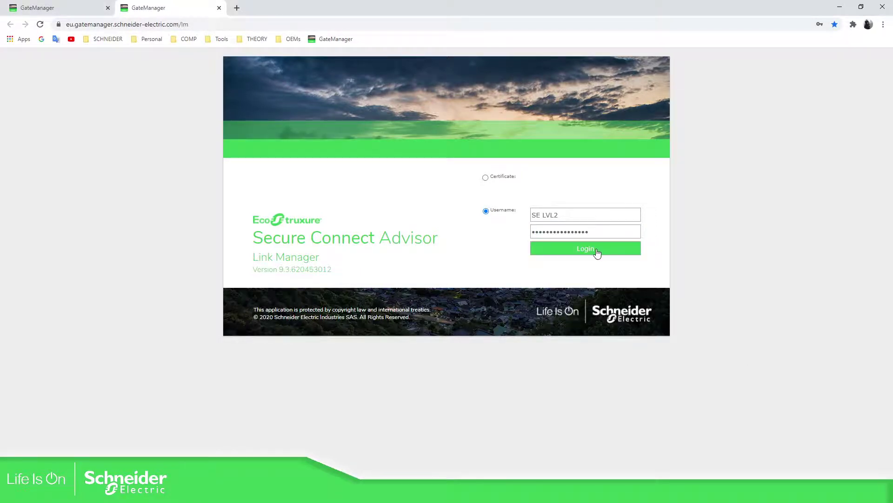
{"action": "left_click", "coordinate": [598, 253]}
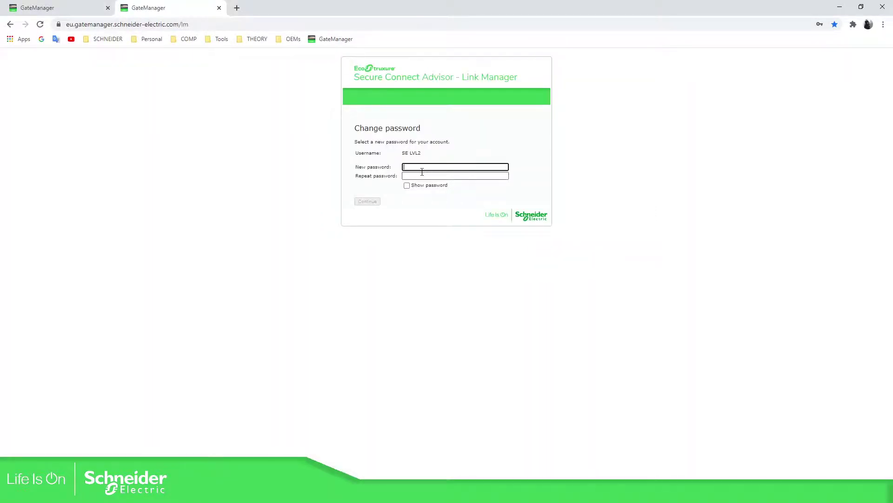
- Enter a new password for SE LVL2, repeat it, and submit
{"action": "left_click", "coordinate": [417, 167]}
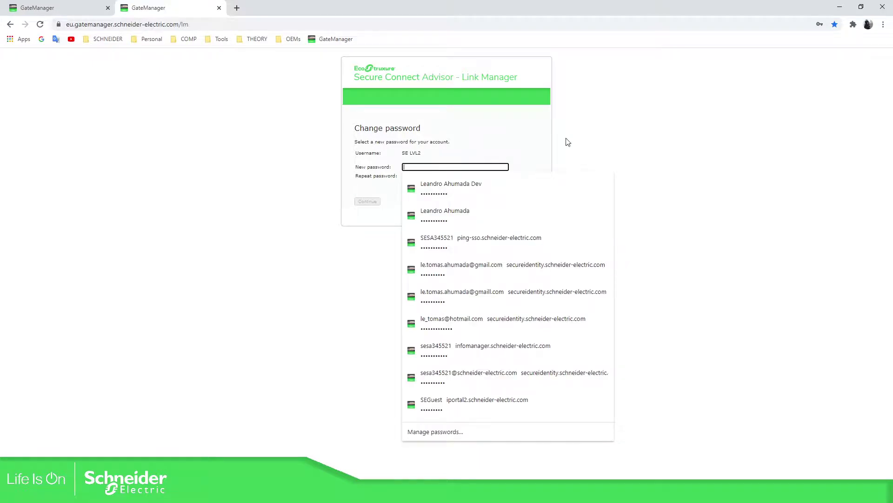
{"action": "type", "text": "•••"}
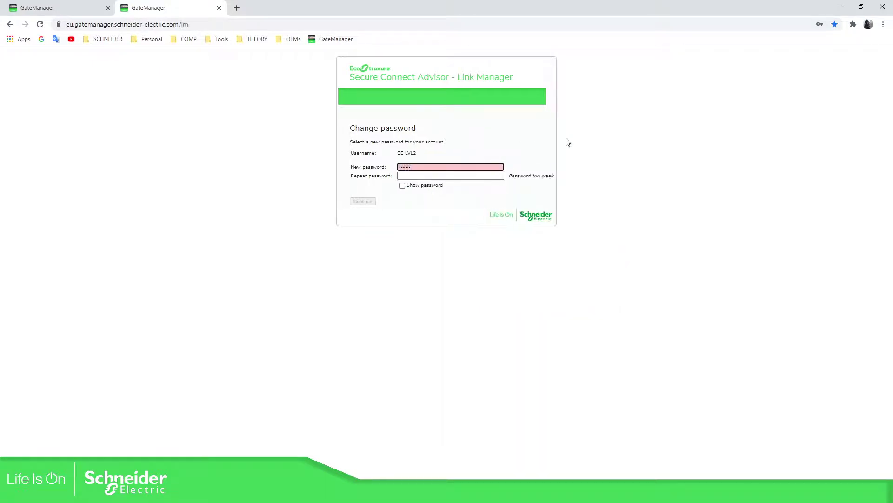
{"action": "type", "text": "•••••••••"}
{"action": "key", "text": "Tab"}
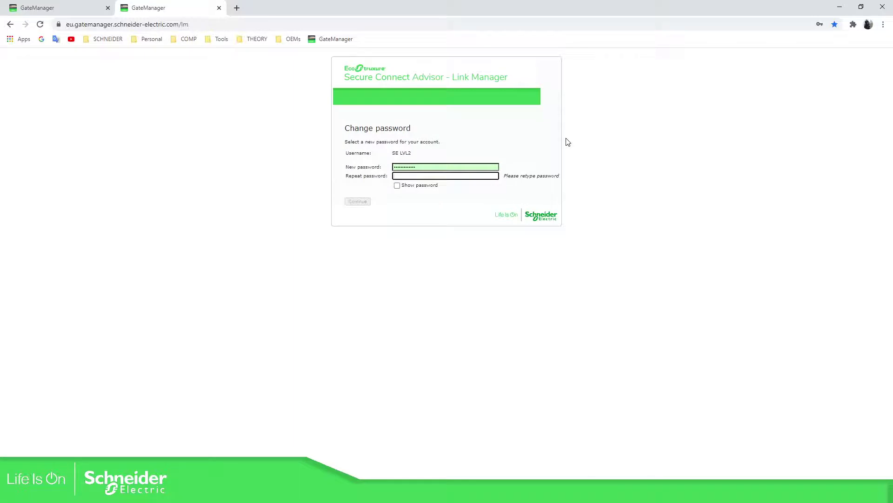
{"action": "type", "text": "•••••"}
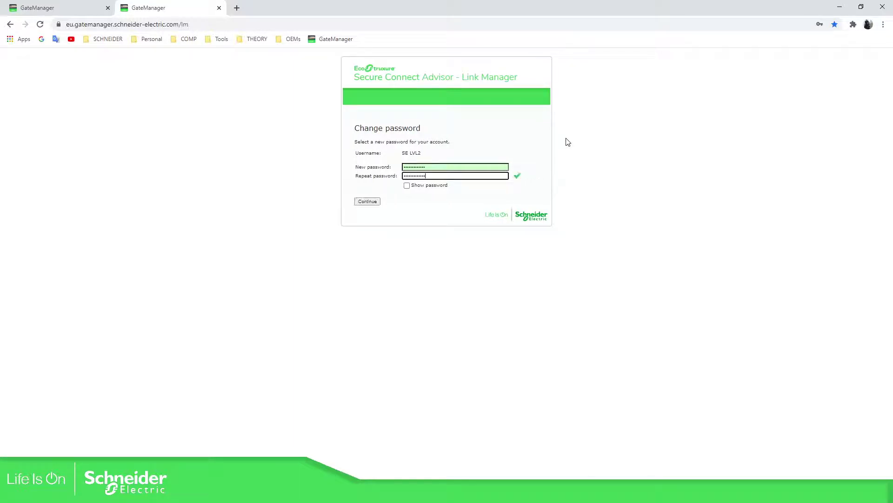
{"action": "left_click", "coordinate": [370, 202]}
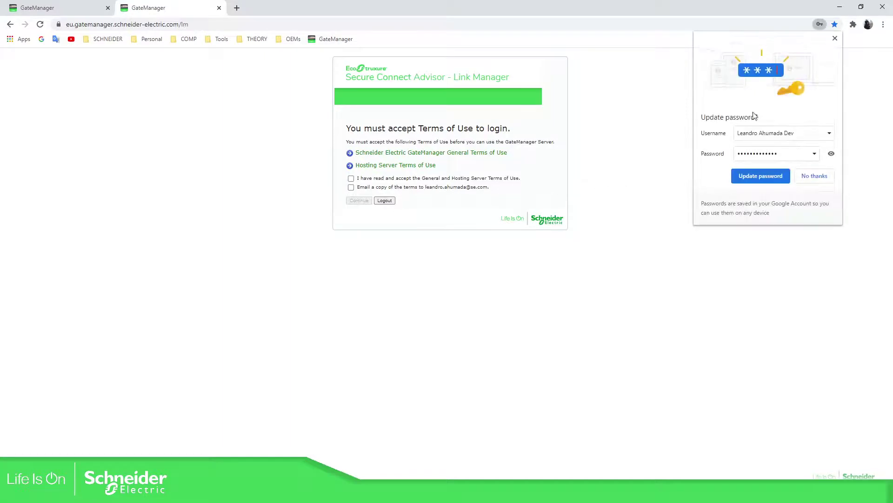
- Dismiss Chrome's password popup, then accept the General and Hosting Server Terms of Use
{"action": "left_click", "coordinate": [836, 38]}
{"action": "left_click", "coordinate": [351, 179]}
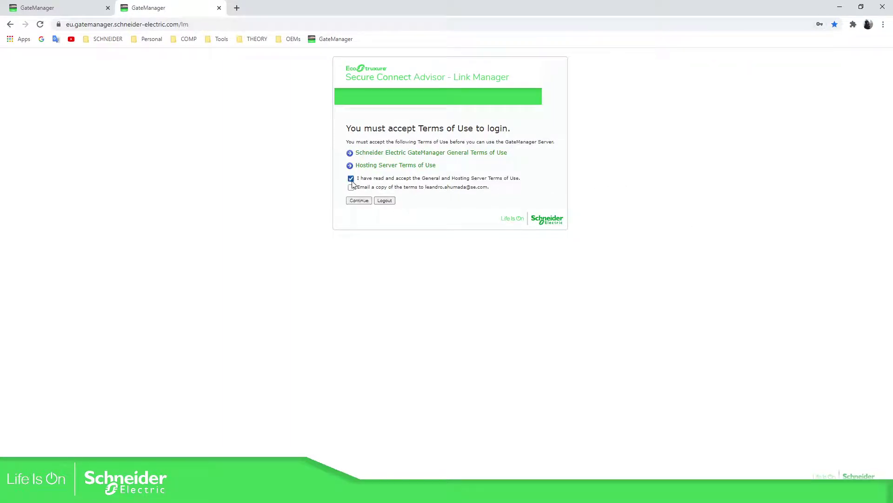
{"action": "left_click", "coordinate": [366, 202]}
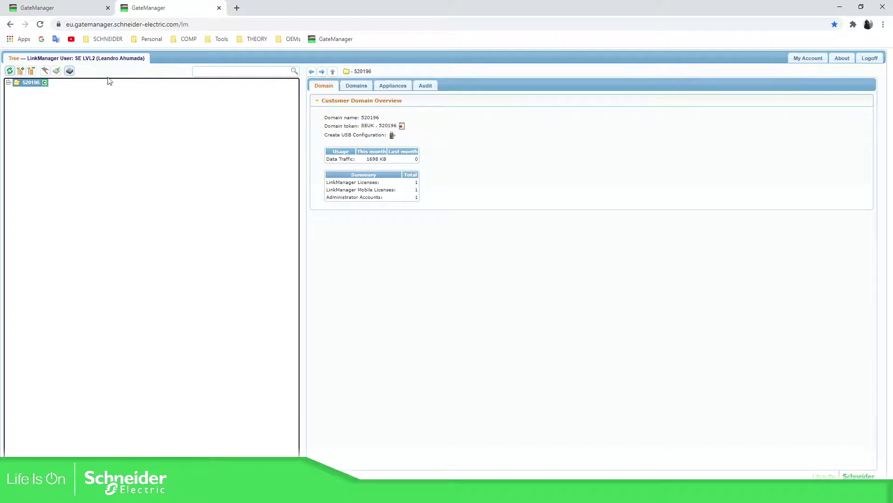
- Browse SE LVL2's Domains, Appliances and Audit tabs, then return to the Domain overview
{"action": "left_click", "coordinate": [396, 236]}
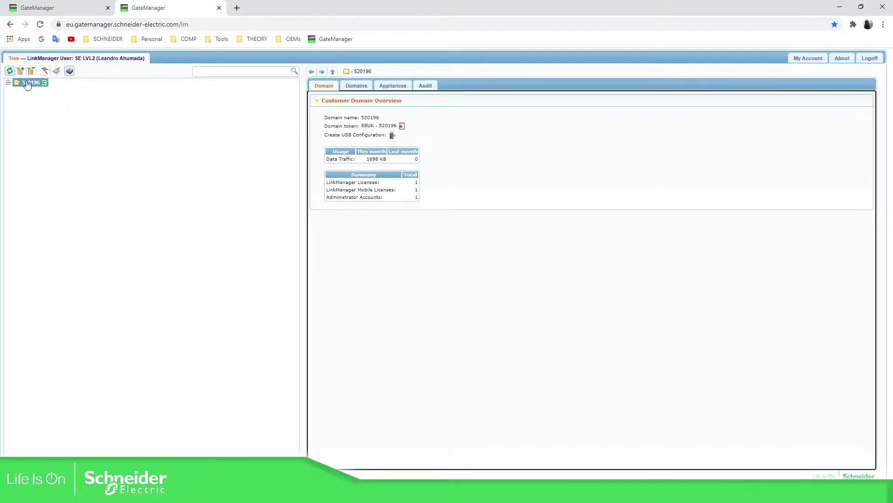
{"action": "left_click", "coordinate": [367, 86]}
{"action": "left_click", "coordinate": [399, 86]}
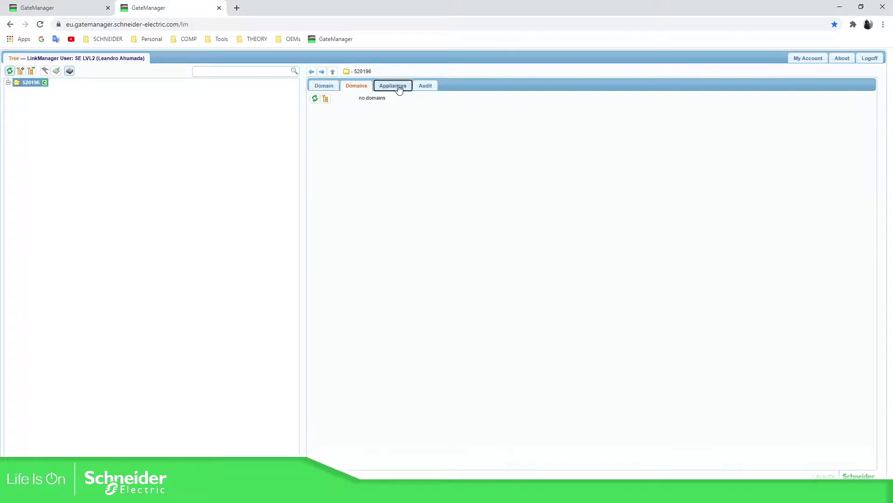
{"action": "left_click", "coordinate": [424, 86]}
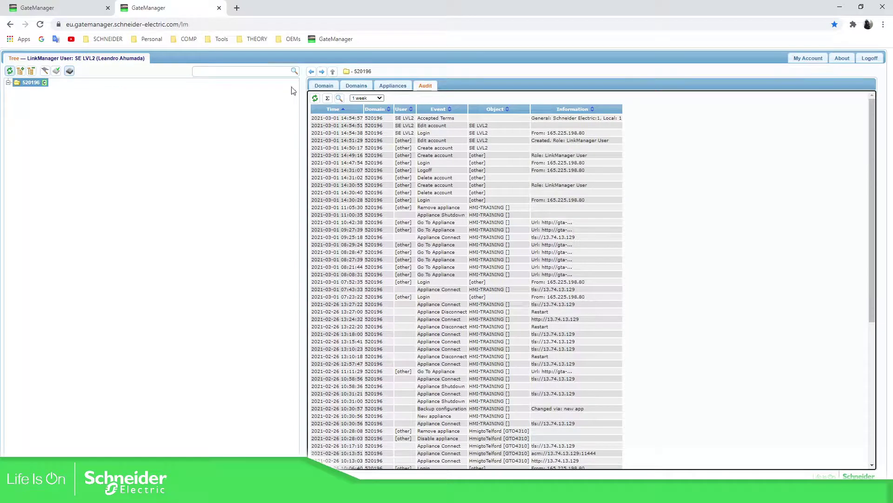
{"action": "left_click", "coordinate": [324, 87]}
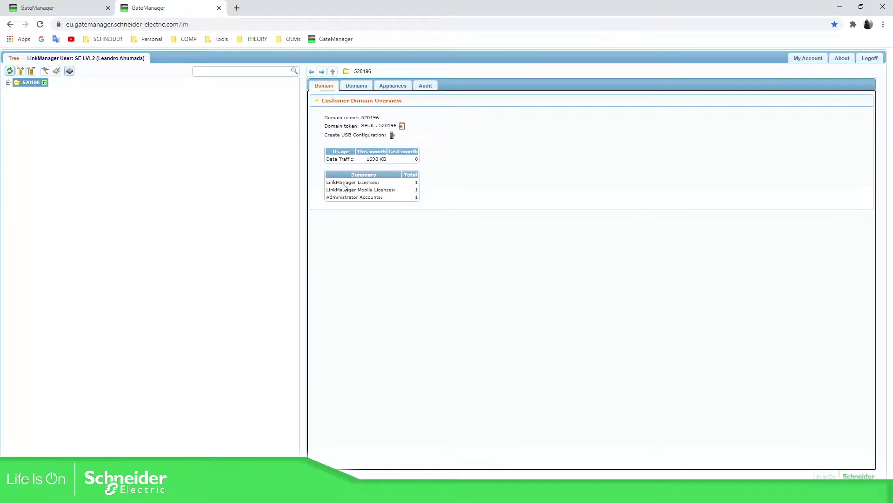
- Highlight the licence and Administrator Accounts counts in the domain 520196 summary
{"action": "left_click_drag", "start_coordinate": [327, 183], "coordinate": [424, 186]}
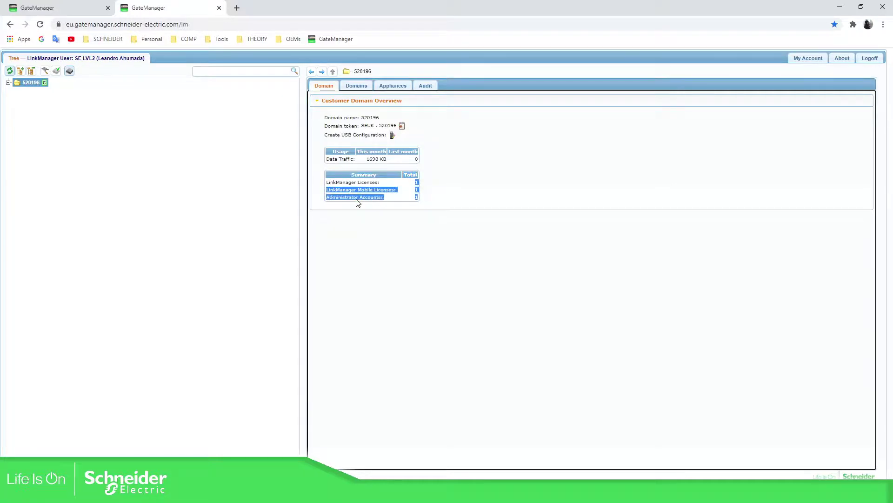
{"action": "left_click", "coordinate": [322, 201]}
{"action": "left_click_drag", "start_coordinate": [335, 201], "coordinate": [419, 197]}
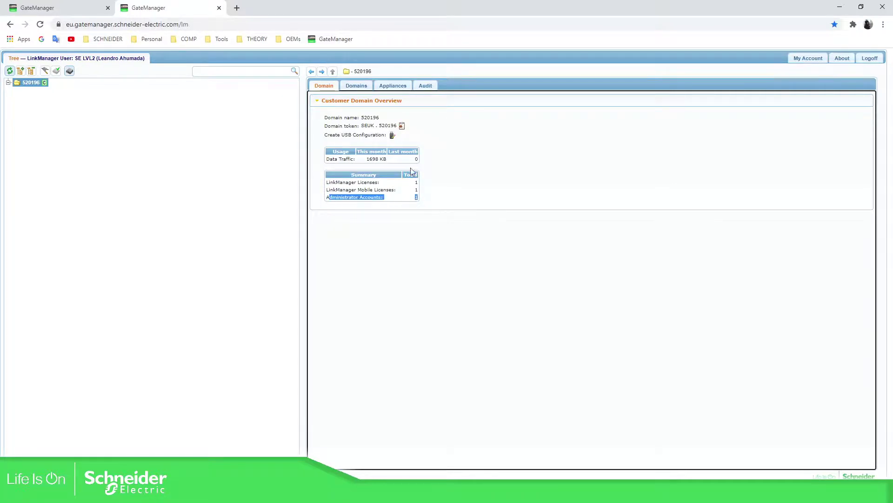
{"action": "left_click", "coordinate": [358, 85]}
{"action": "left_click", "coordinate": [405, 88]}
{"action": "left_click", "coordinate": [321, 87]}
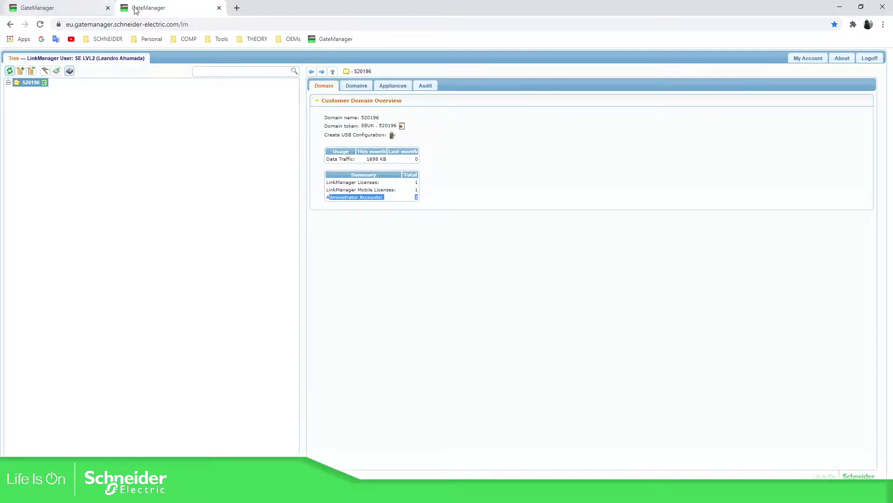
- Check the administrator's Accounts list for SE LVL2's last login, then return to SE LVL2's tab
{"action": "left_click", "coordinate": [56, 5]}
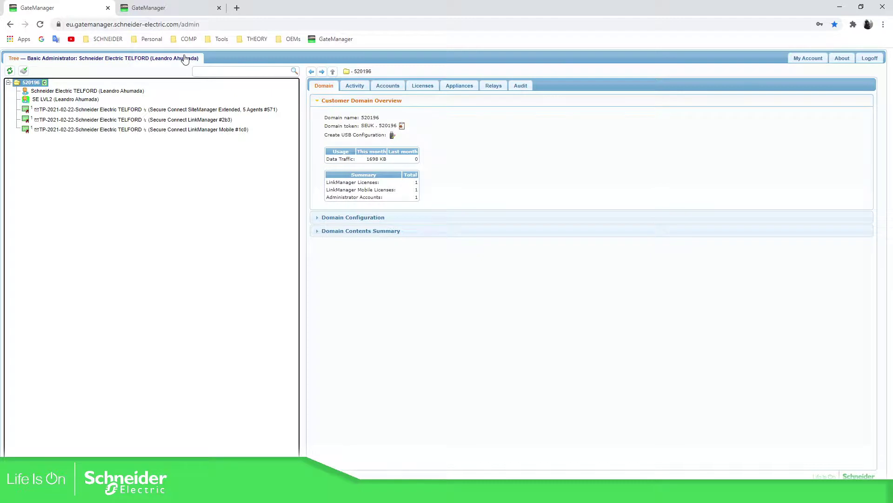
{"action": "left_click", "coordinate": [389, 87]}
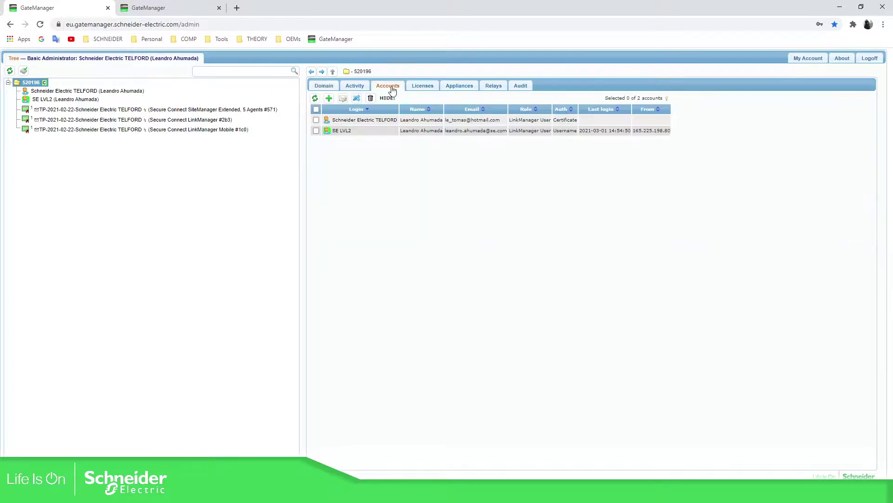
{"action": "left_click", "coordinate": [363, 201]}
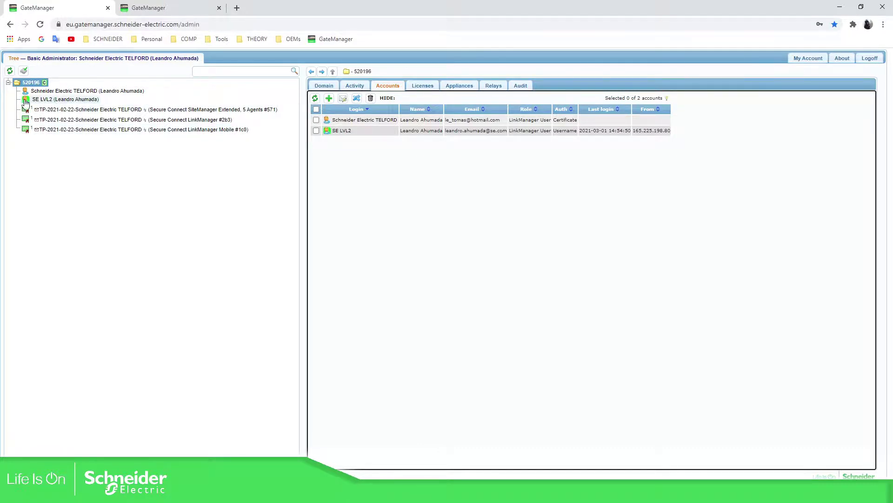
{"action": "left_click", "coordinate": [168, 9]}
{"action": "left_click", "coordinate": [60, 8]}
{"action": "left_click", "coordinate": [169, 8]}
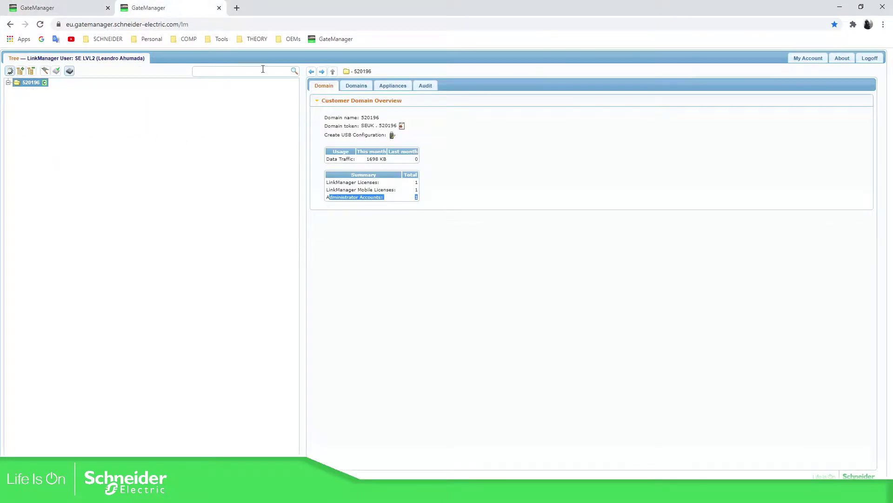
- Show the administrator's Activity list with both connections, comparing it with SE LVL2's tab
{"action": "left_click", "coordinate": [86, 7]}
{"action": "left_click", "coordinate": [365, 88]}
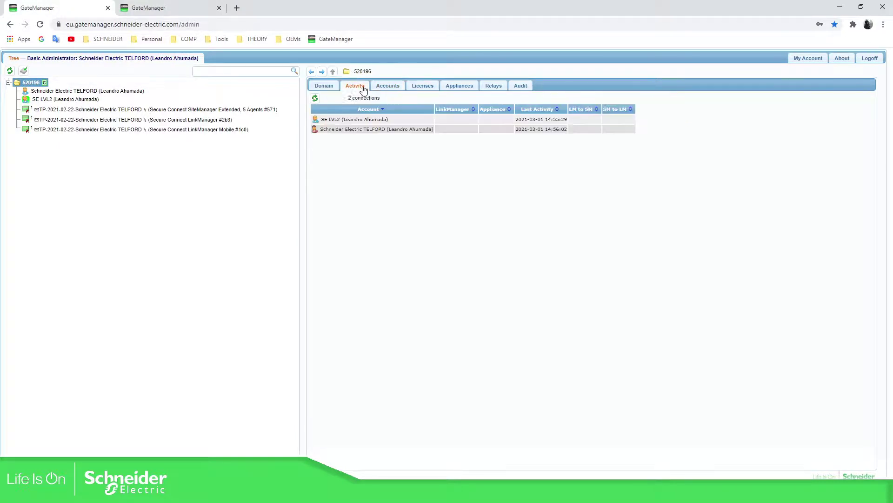
{"action": "left_click", "coordinate": [393, 134]}
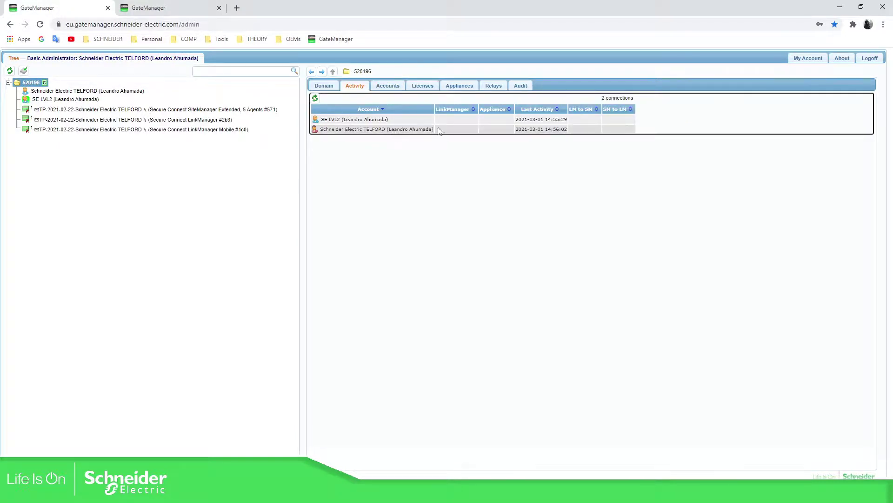
{"action": "left_click", "coordinate": [179, 7]}
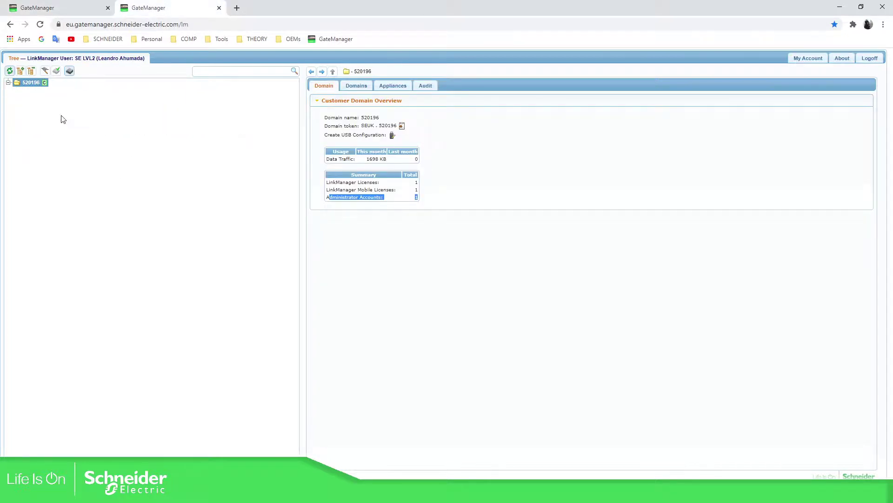
{"action": "left_click", "coordinate": [81, 8]}
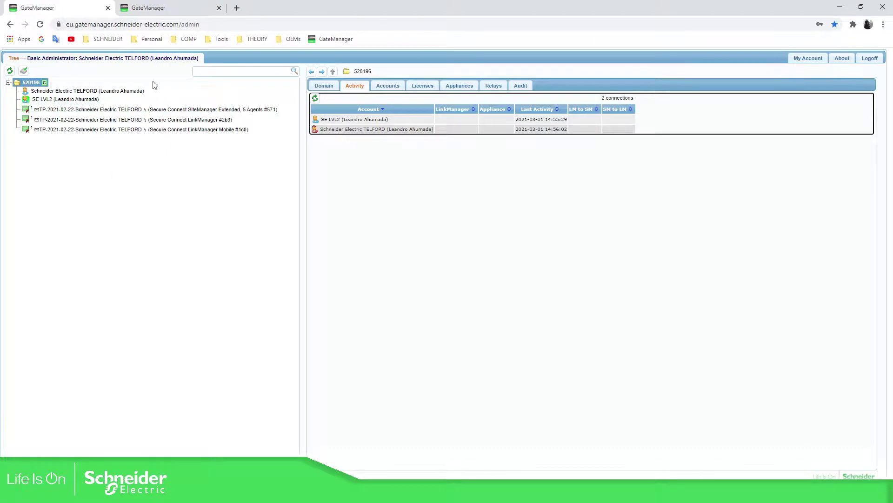
- Close the SE LVL2 user's browser tab
{"action": "left_click", "coordinate": [154, 175]}
{"action": "left_click", "coordinate": [189, 7]}
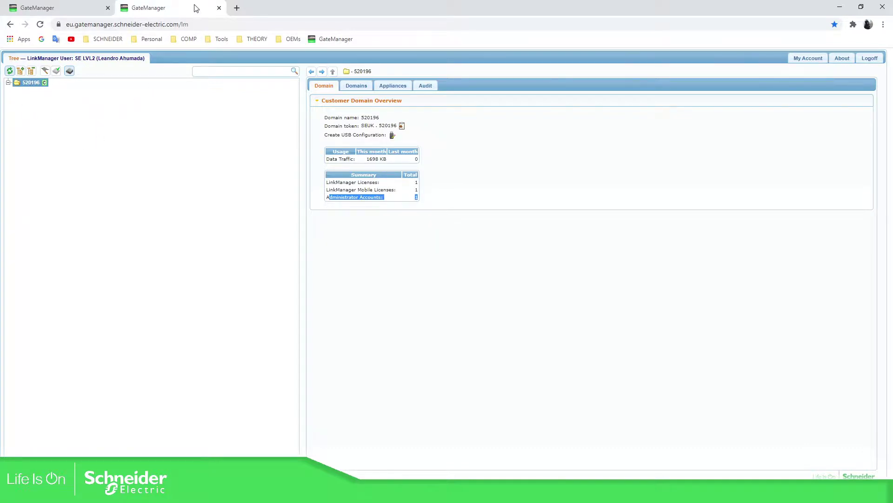
{"action": "left_click", "coordinate": [218, 9]}
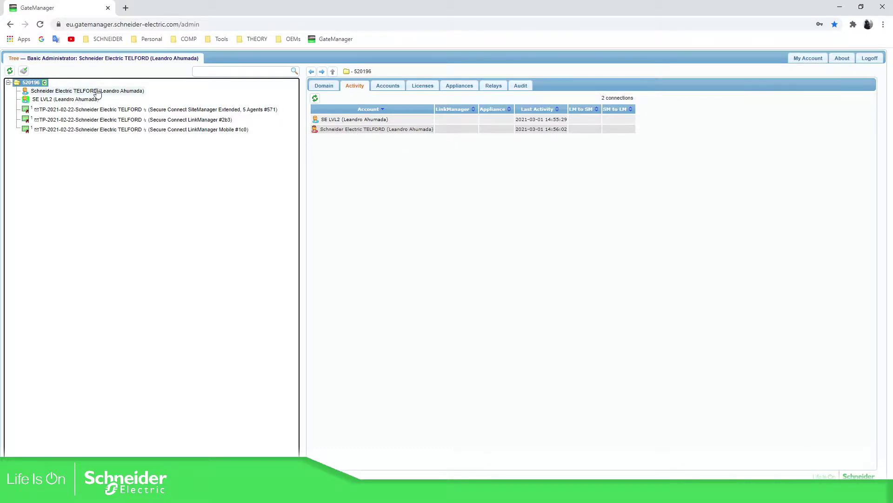
- Review SE LVL2, the Mobile and SiteManager Extended #571 licences, then the TELFORD administrator account
{"action": "left_click", "coordinate": [38, 100]}
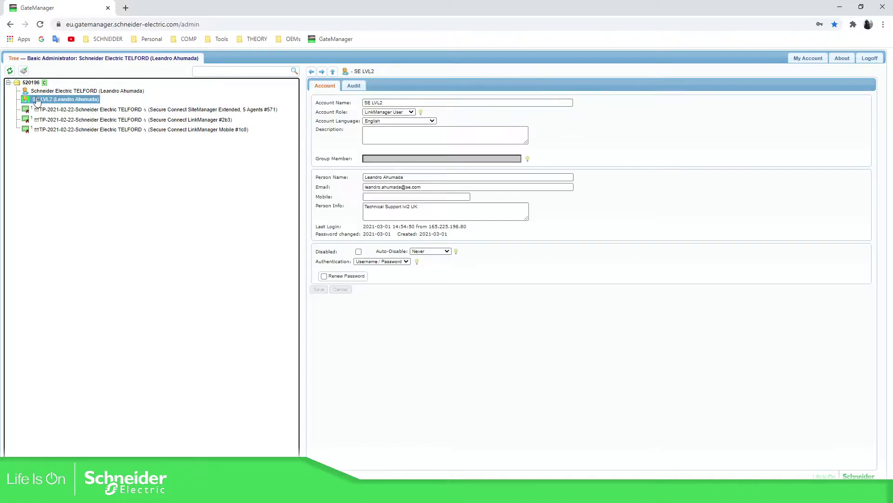
{"action": "left_click", "coordinate": [65, 109]}
{"action": "left_click", "coordinate": [31, 82]}
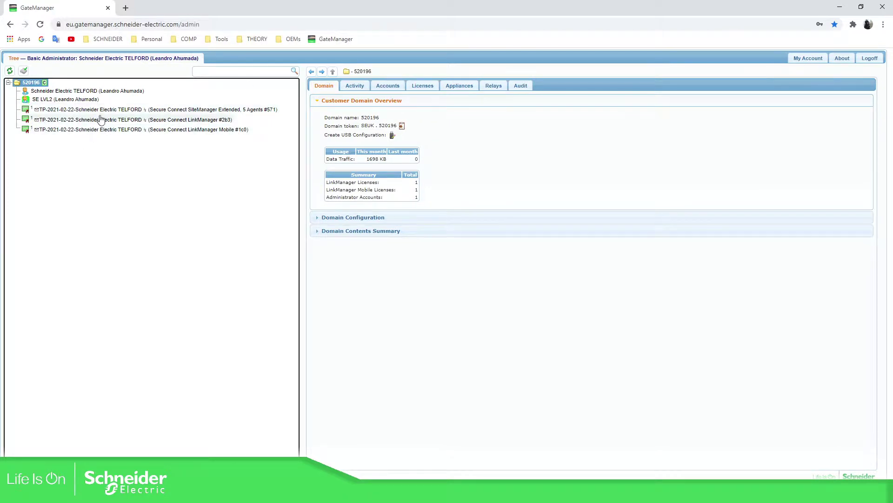
{"action": "left_click", "coordinate": [103, 130]}
{"action": "left_click", "coordinate": [107, 111]}
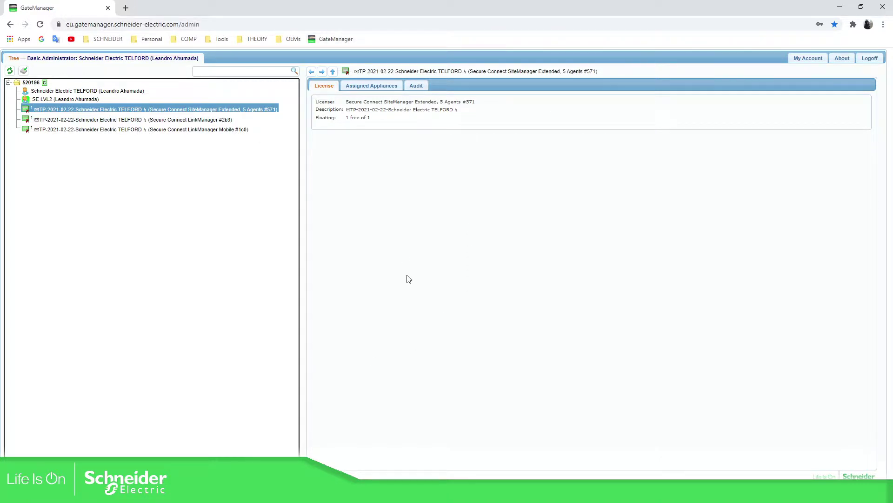
{"action": "left_click", "coordinate": [128, 91]}
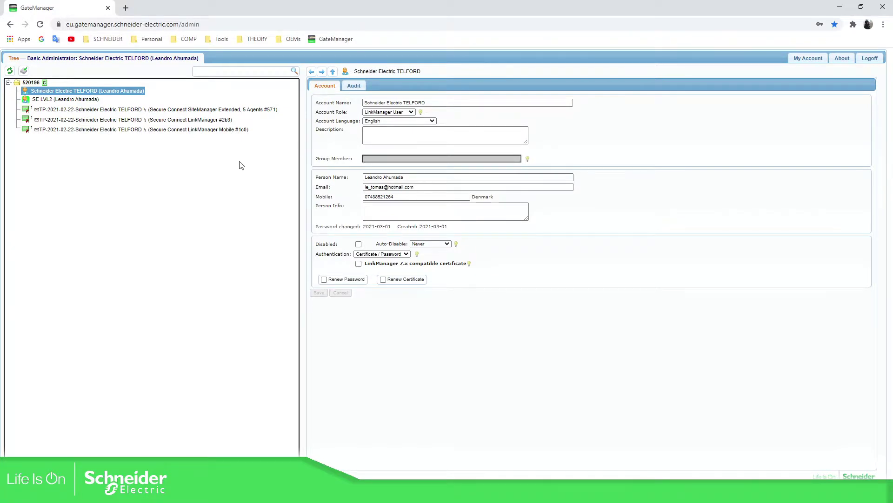
{"action": "right_click", "coordinate": [32, 90]}
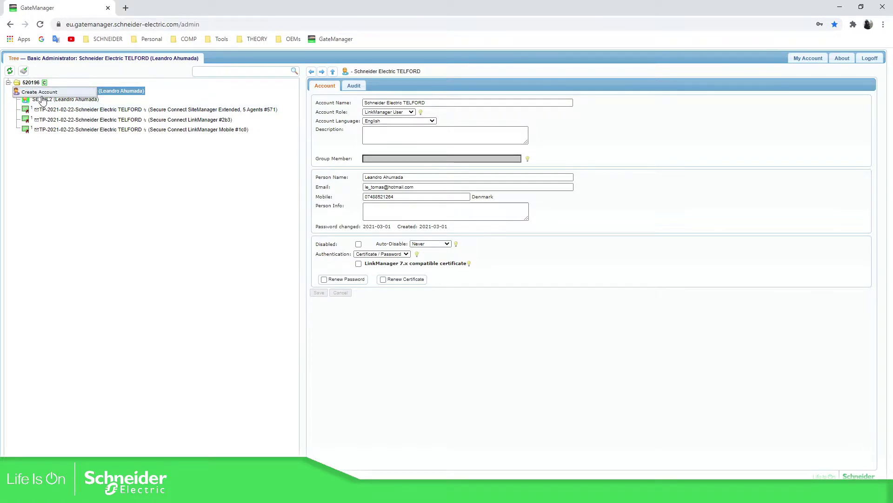
{"action": "left_click", "coordinate": [79, 206]}
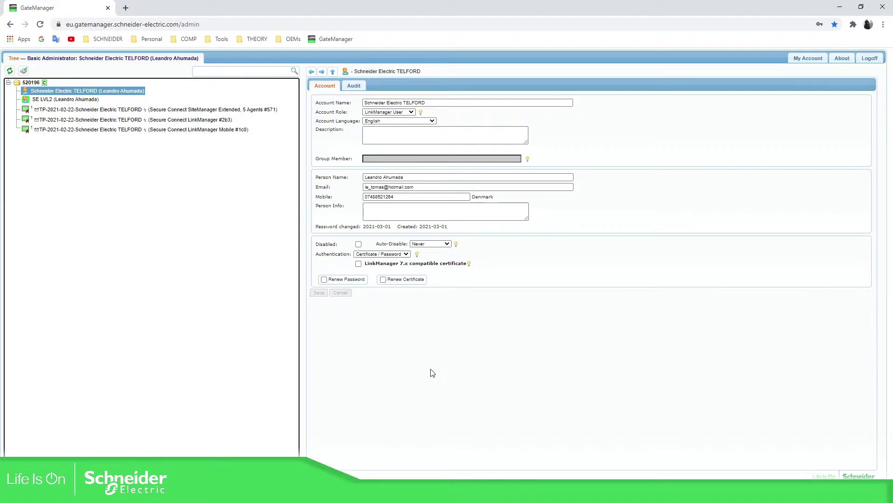
{"action": "mouse_move", "coordinate": [444, 493]}
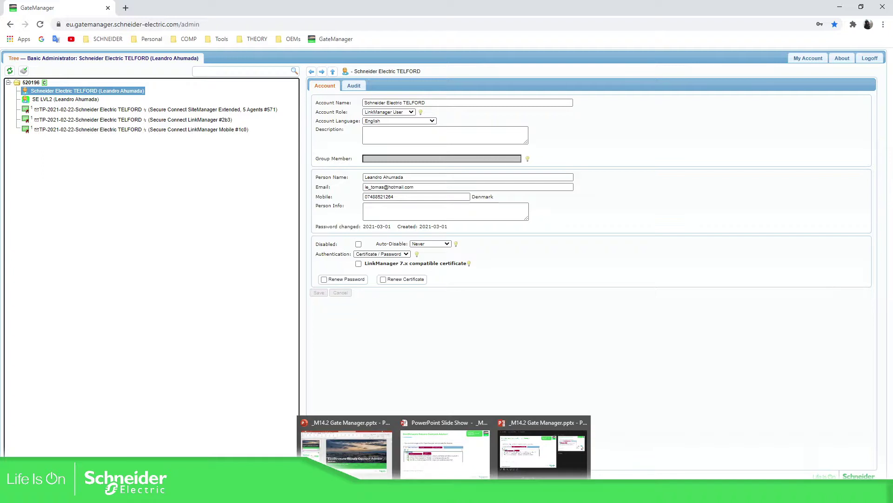